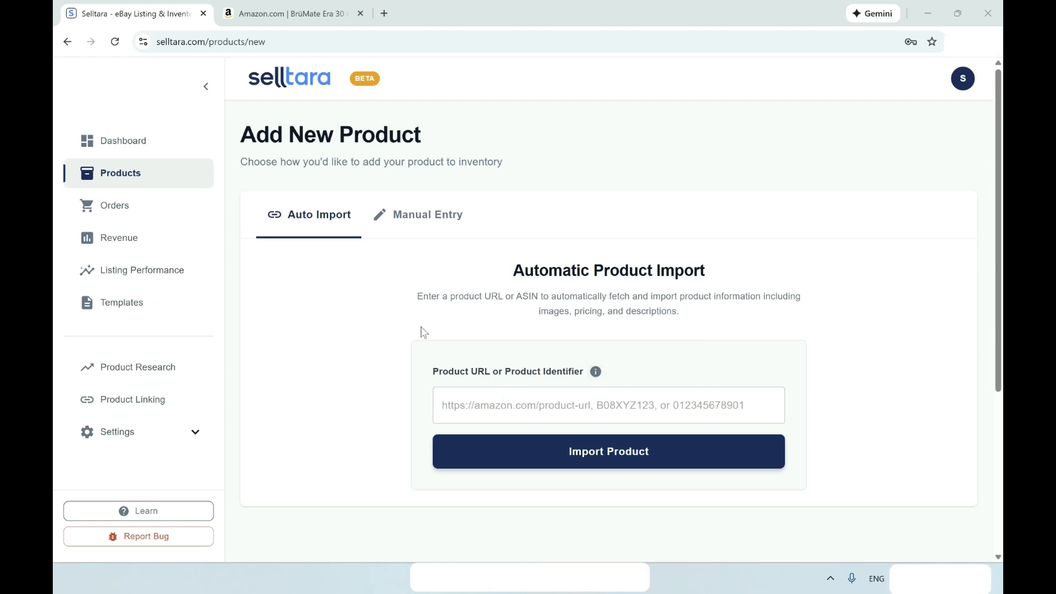
Copy the BrüMate Era 30 oz tumbler's Amazon page address and return to Selltara.
left_click(256, 20)
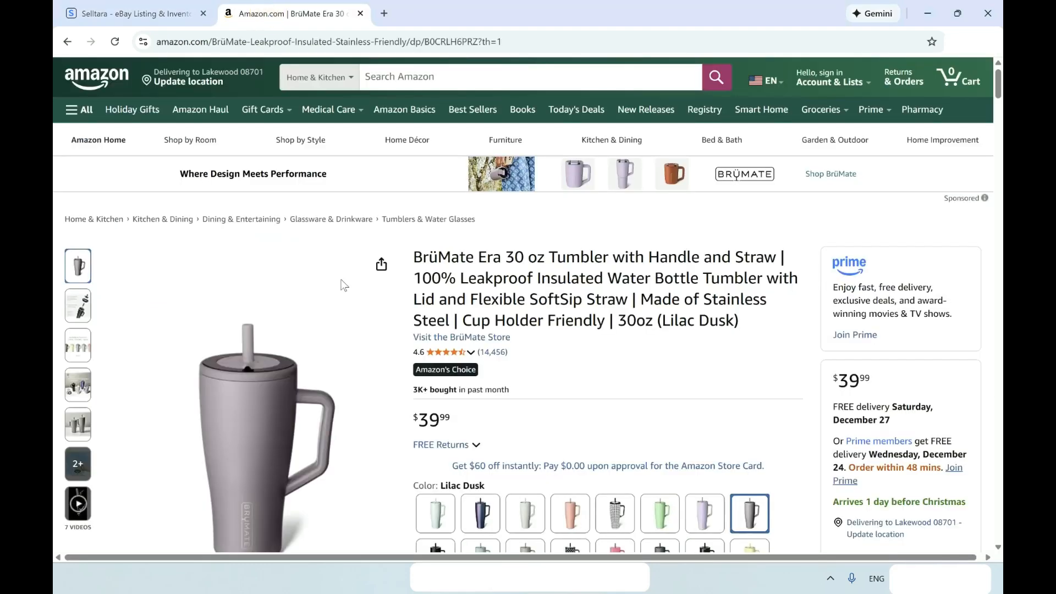
scroll(342, 282, "down", 2)
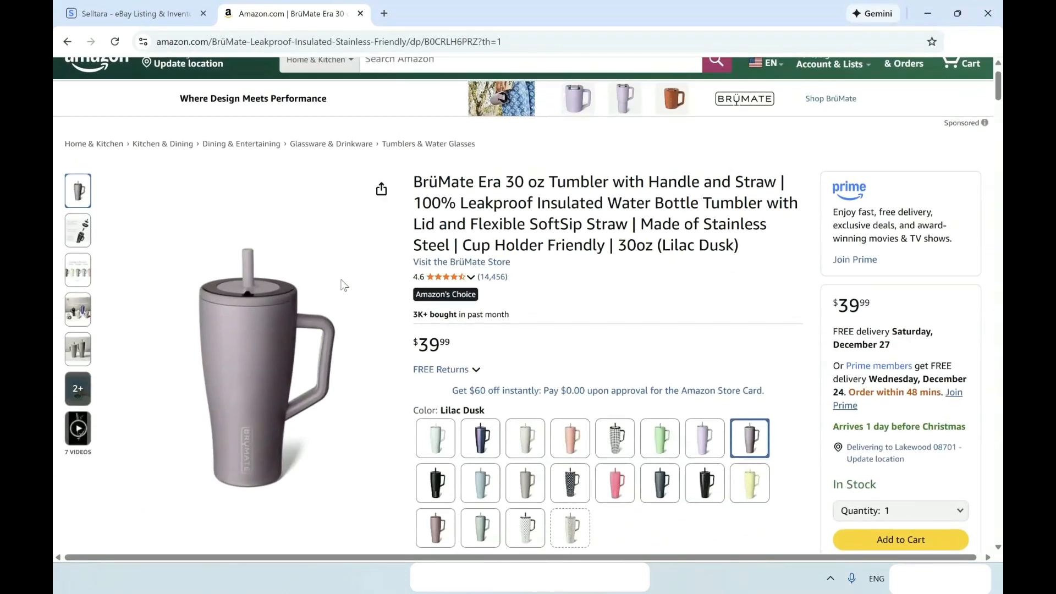
scroll(342, 284, "up", 2)
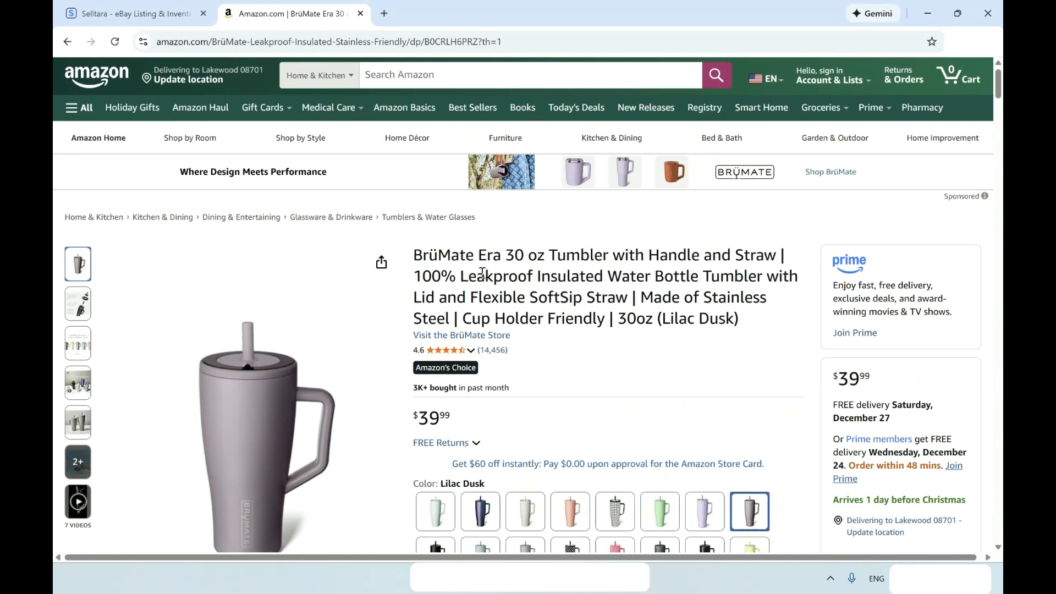
left_click(314, 43)
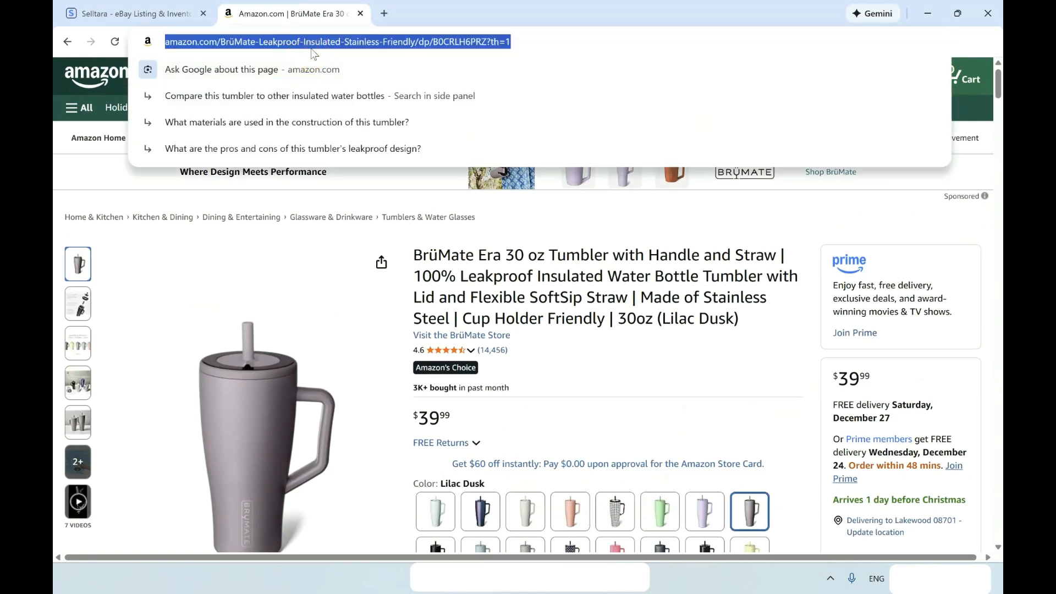
right_click(314, 44)
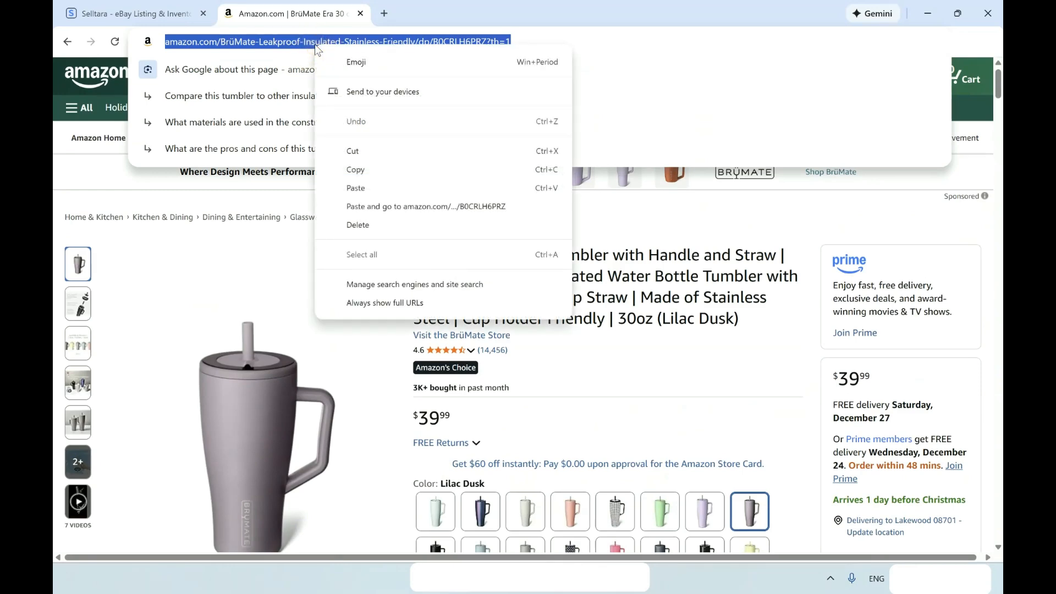
left_click(330, 171)
left_click(126, 5)
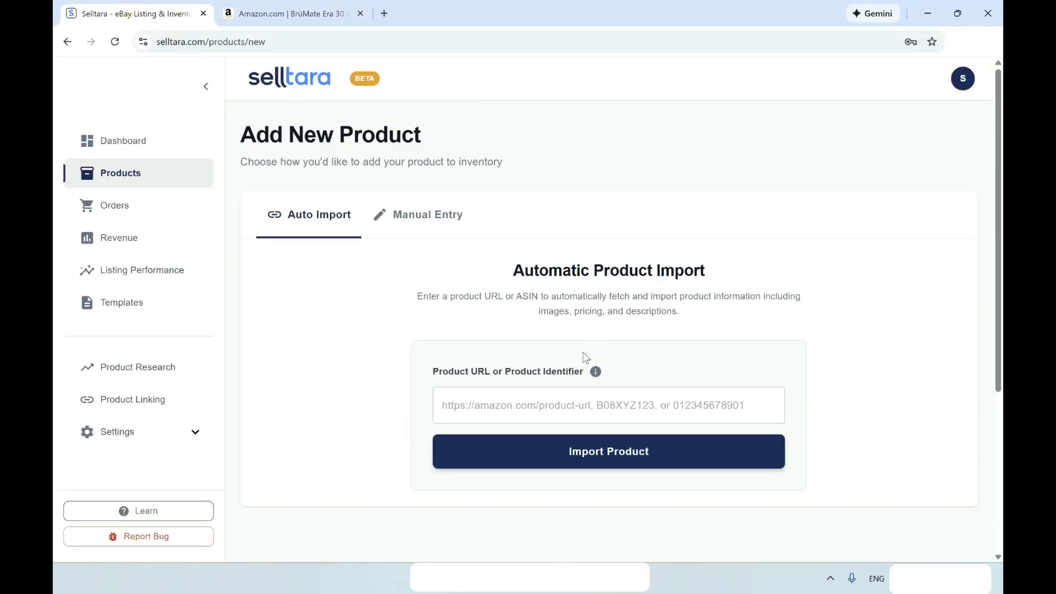
Paste the Amazon tumbler link into Product URL and import it into Product Details.
left_click(543, 401)
right_click(543, 401)
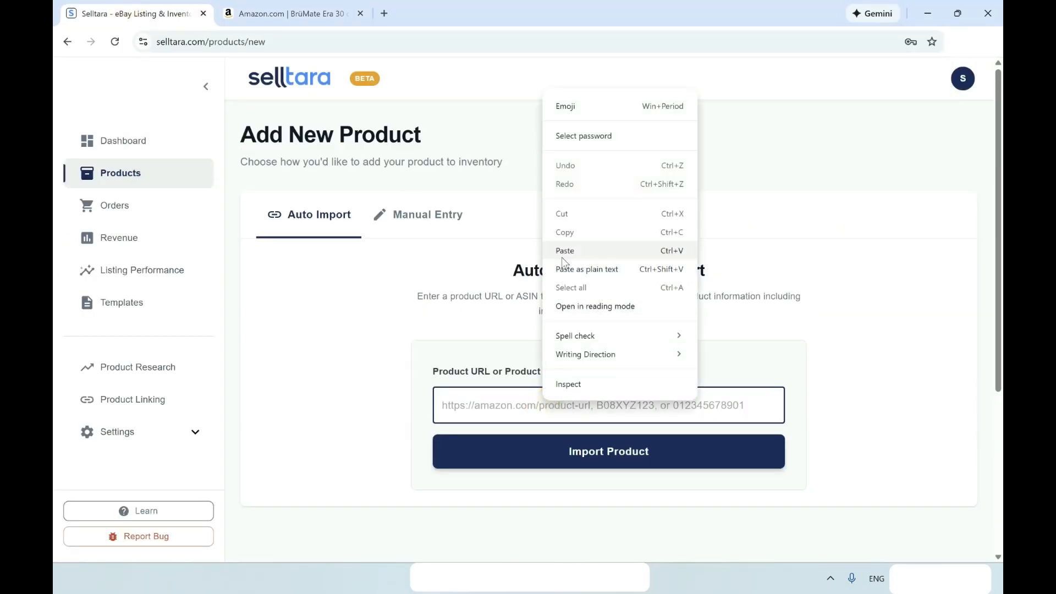
left_click(558, 252)
left_click(539, 448)
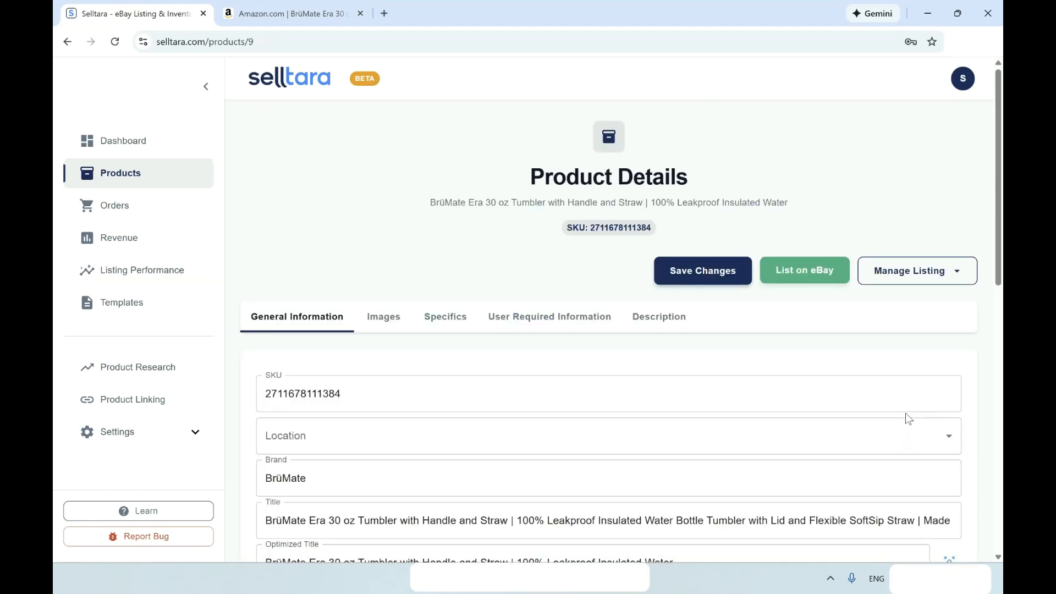
scroll(906, 418, "down", 3)
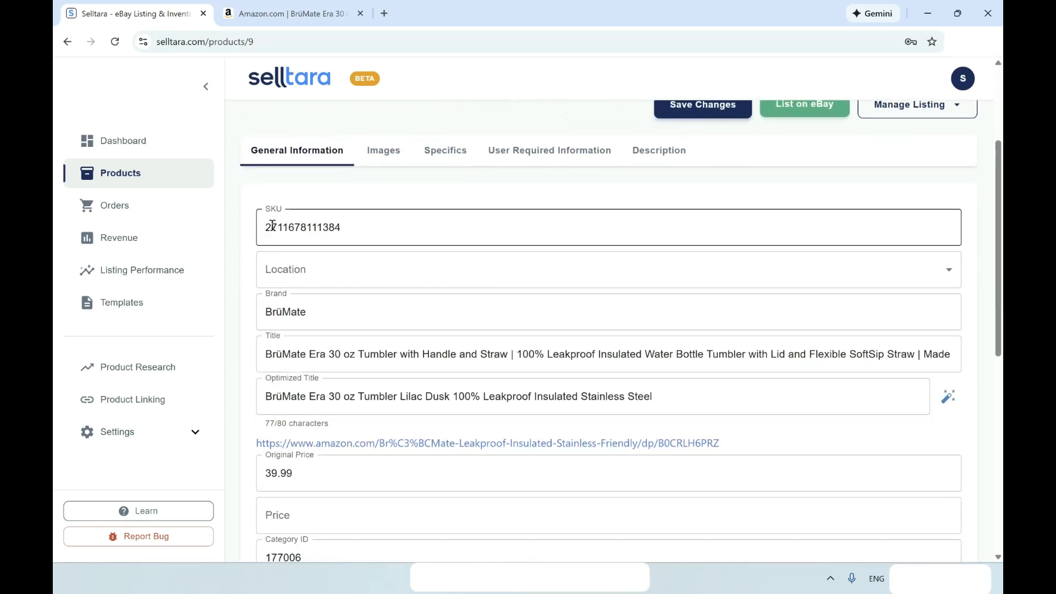
double_click(370, 221)
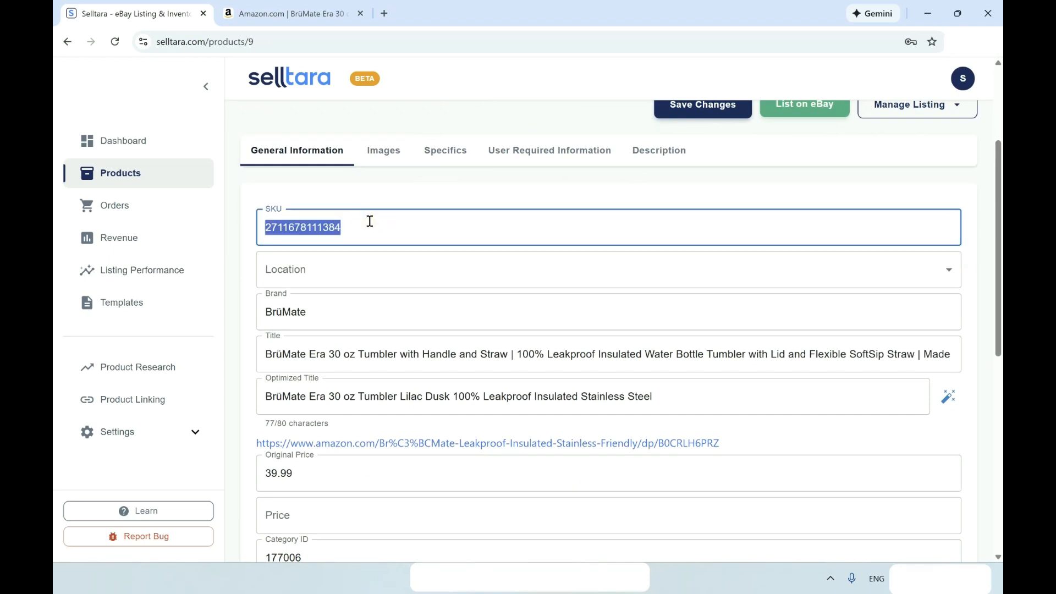
key("BackSpace")
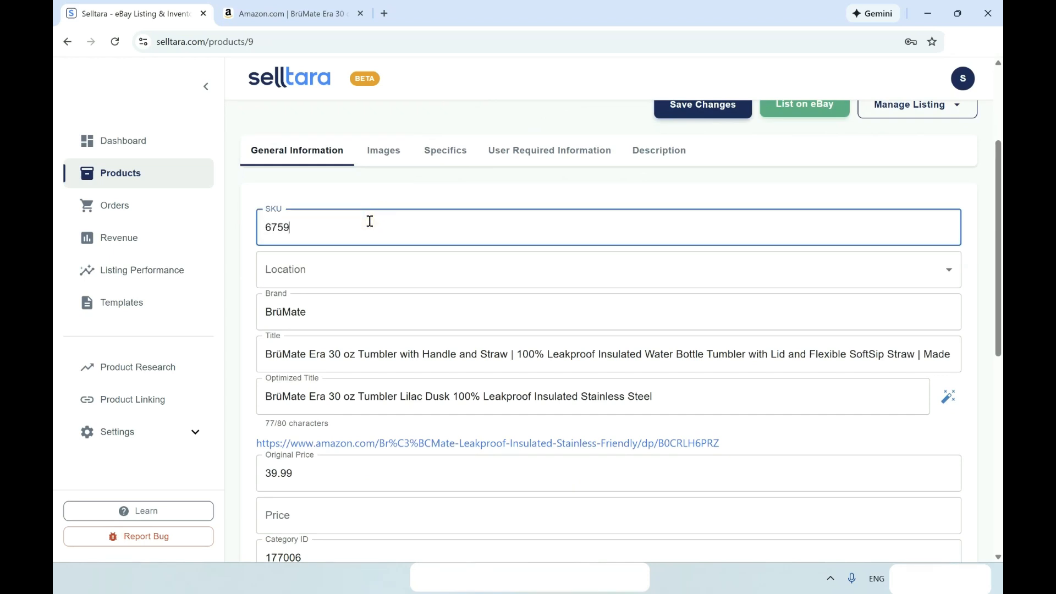
Review the product details and bring up the images imported from Amazon.
scroll(369, 222, "down", 1)
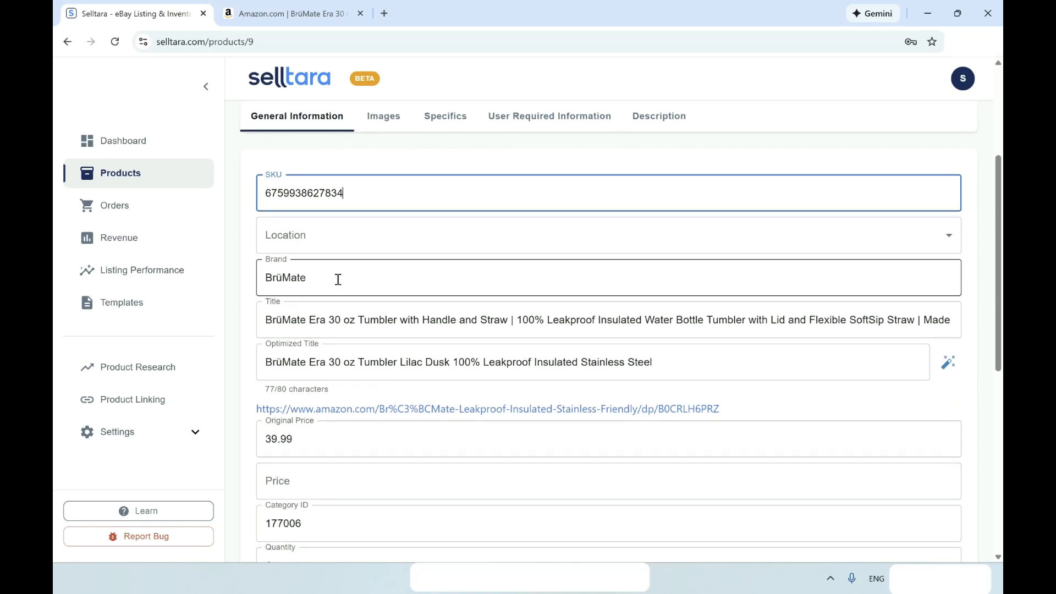
scroll(338, 280, "down", 1)
scroll(338, 279, "down", 1)
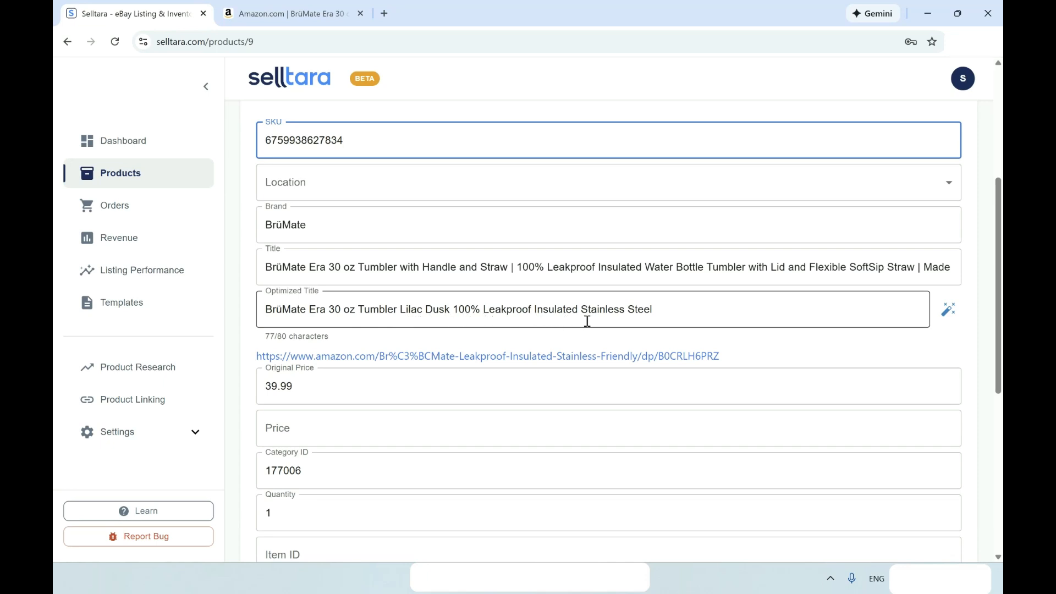
scroll(671, 316, "down", 1)
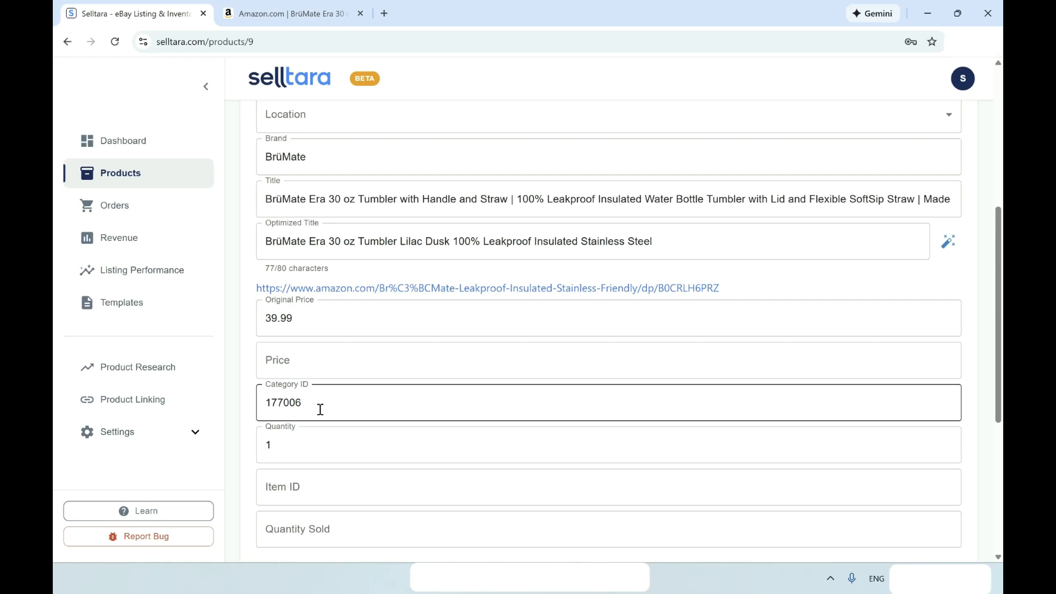
scroll(320, 410, "down", 1)
scroll(304, 410, "up", 4)
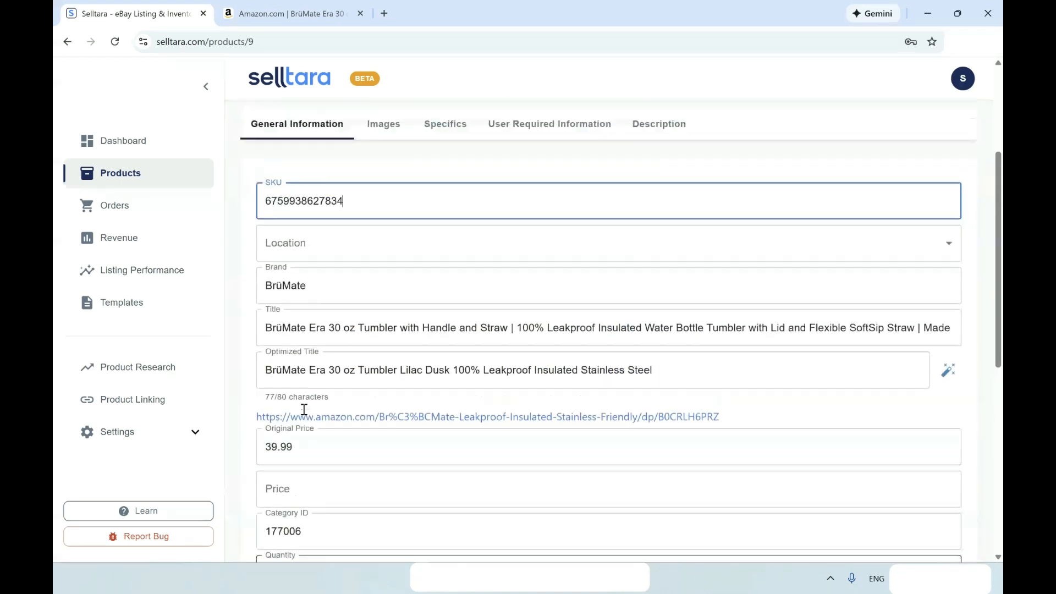
scroll(304, 409, "up", 2)
left_click(371, 223)
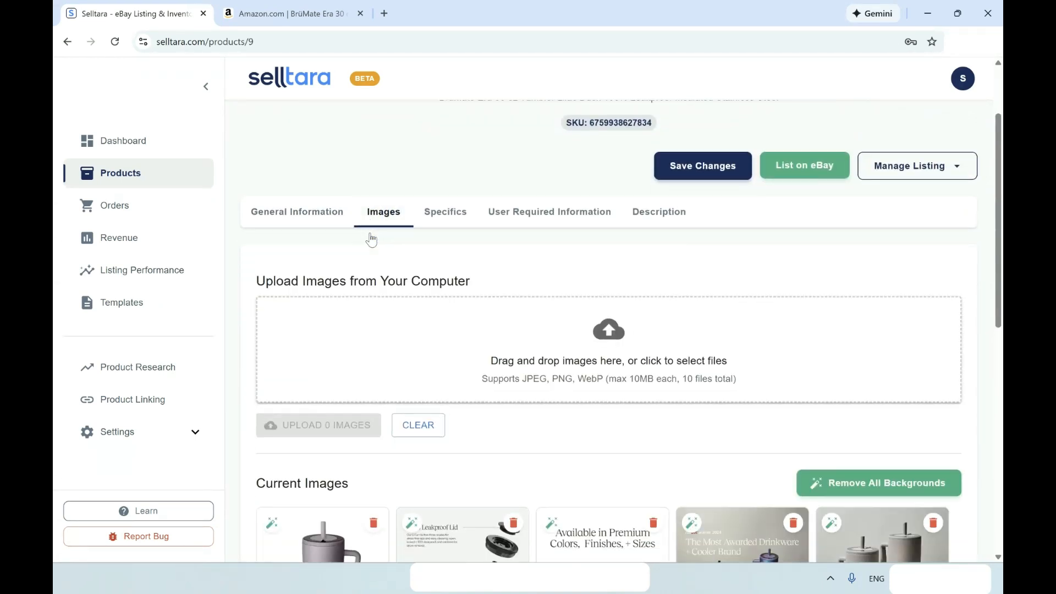
Delete the feature diagram and blue-sky images, moving the two-tumbler photo to second place.
scroll(370, 240, "down", 5)
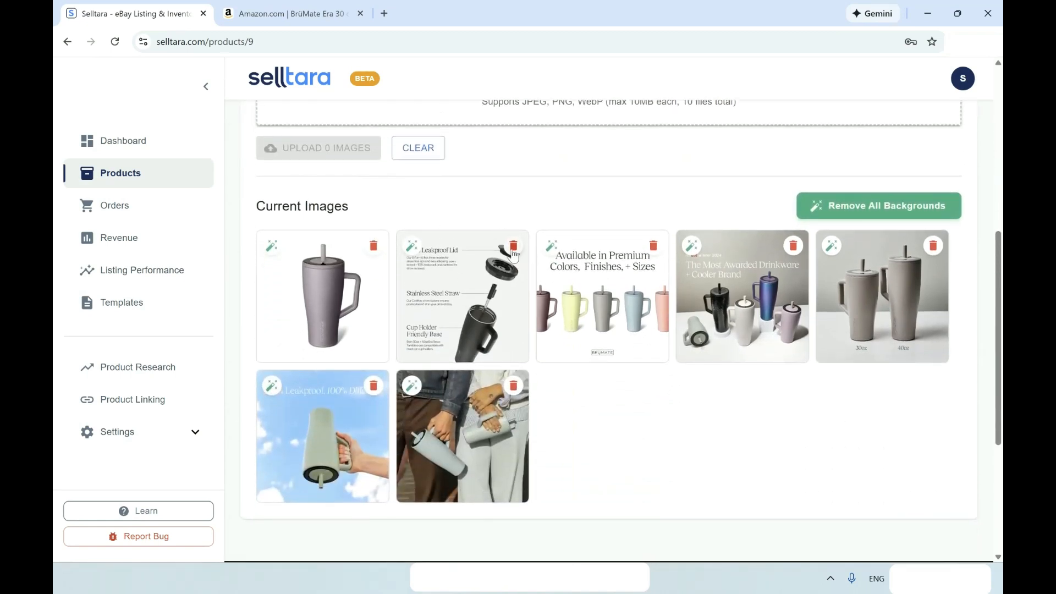
left_click(514, 247)
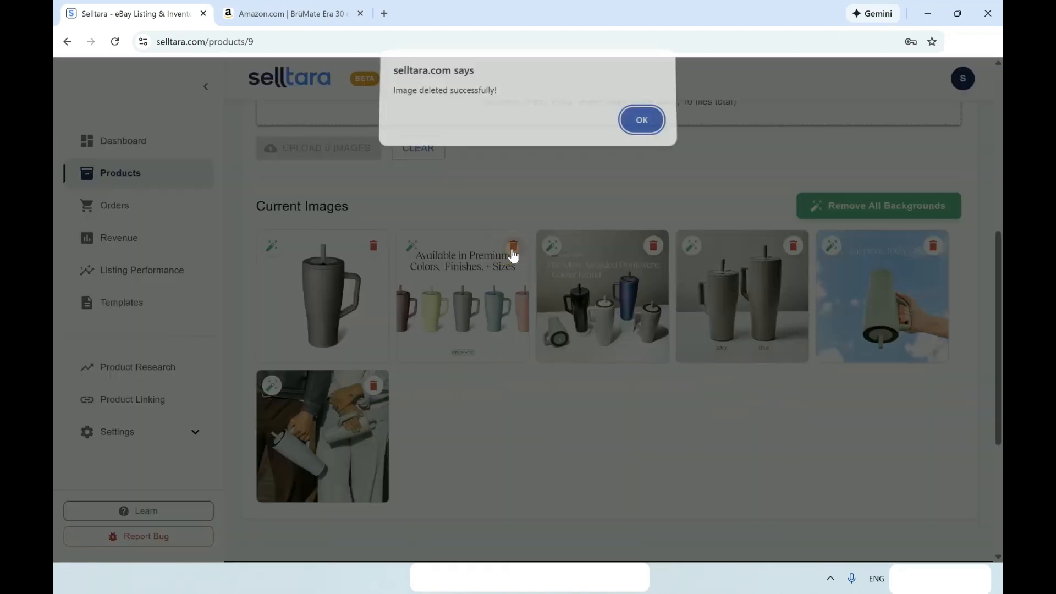
left_click(652, 124)
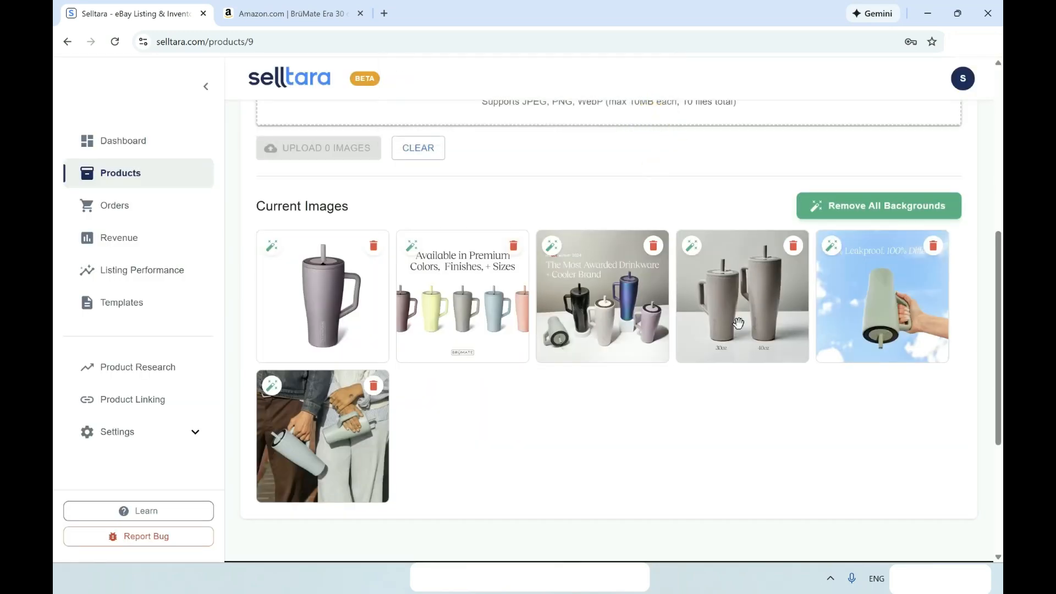
left_click(739, 323)
left_click_drag(738, 324, 454, 322)
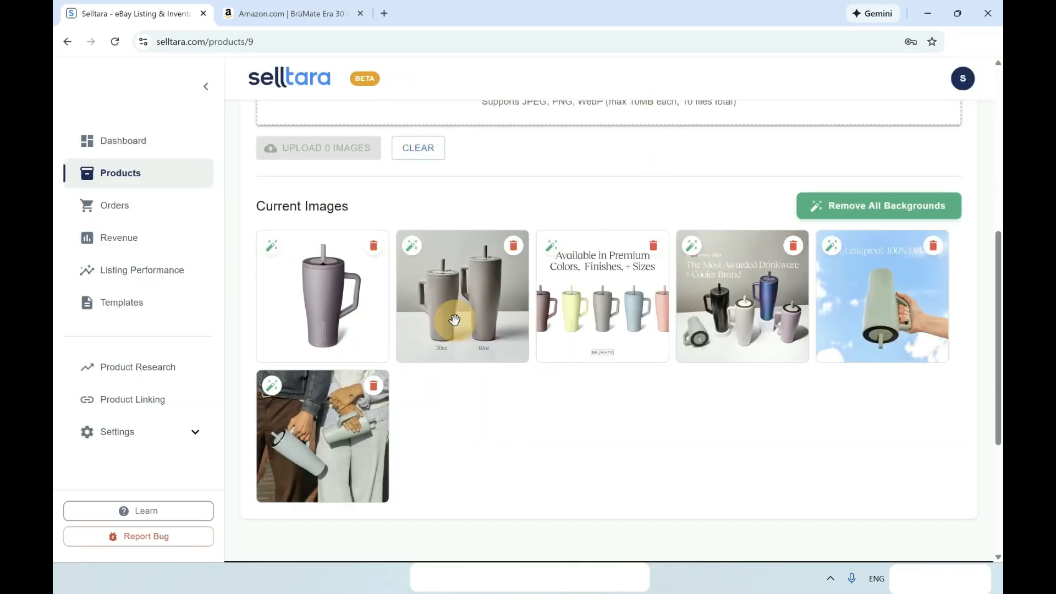
left_click(934, 248)
left_click(633, 129)
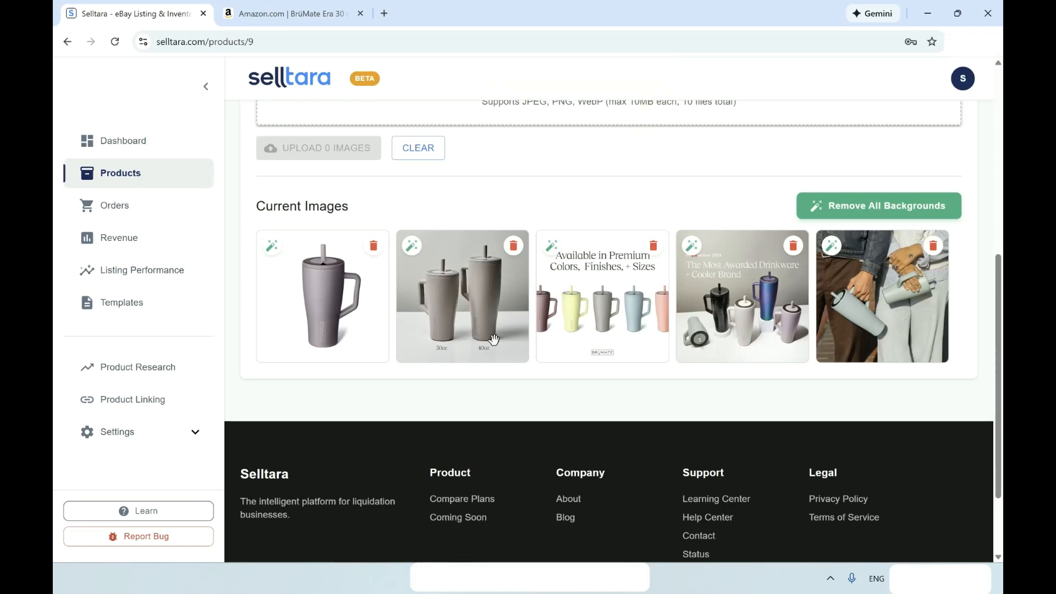
Check the remaining five images and open the tumbler's Specifics.
scroll(539, 332, "up", 3)
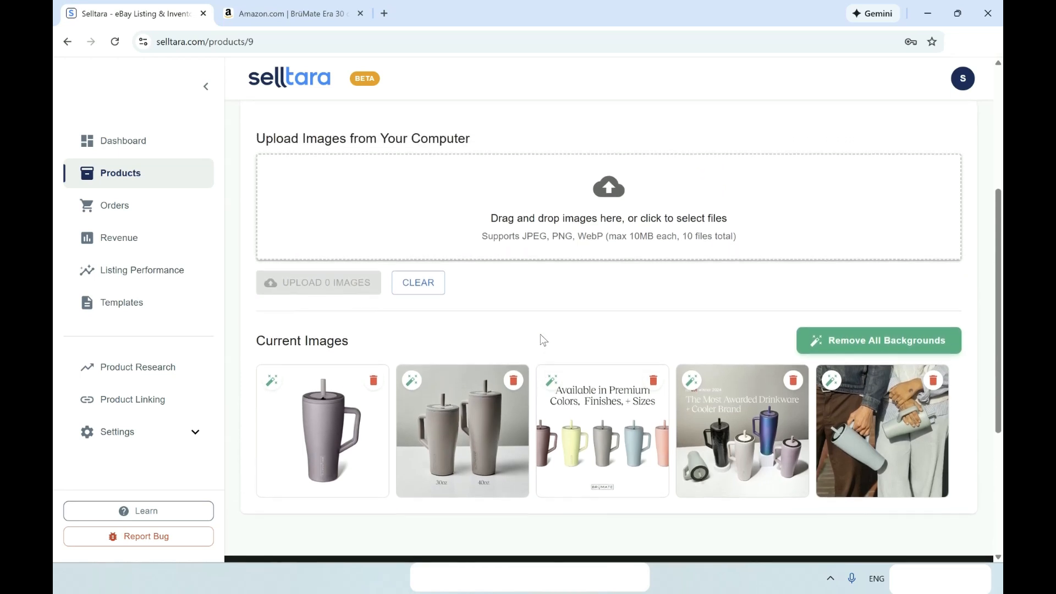
scroll(517, 313, "down", 2)
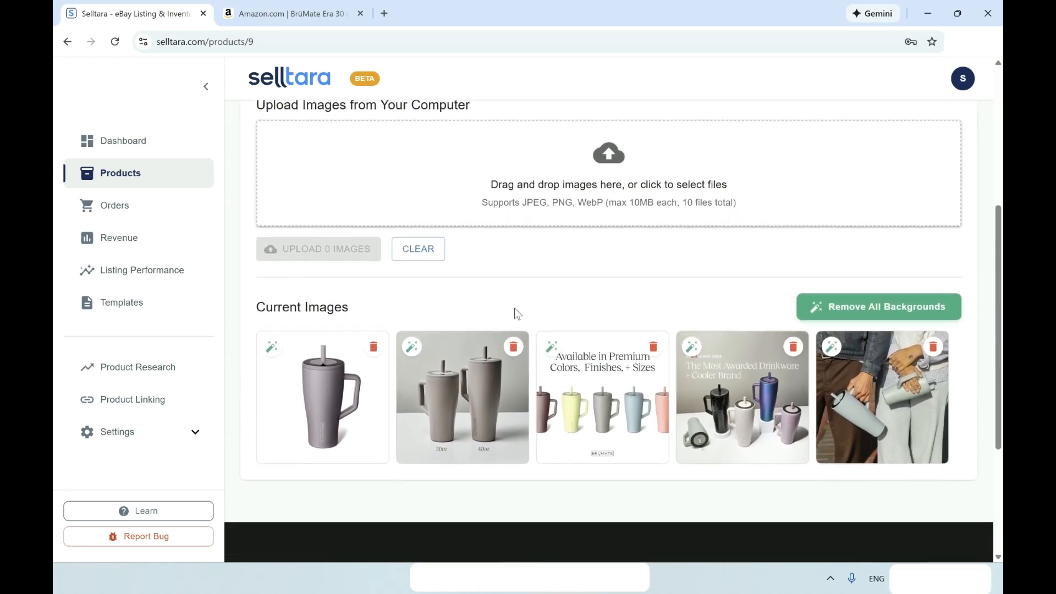
scroll(517, 313, "up", 3)
scroll(517, 313, "down", 2)
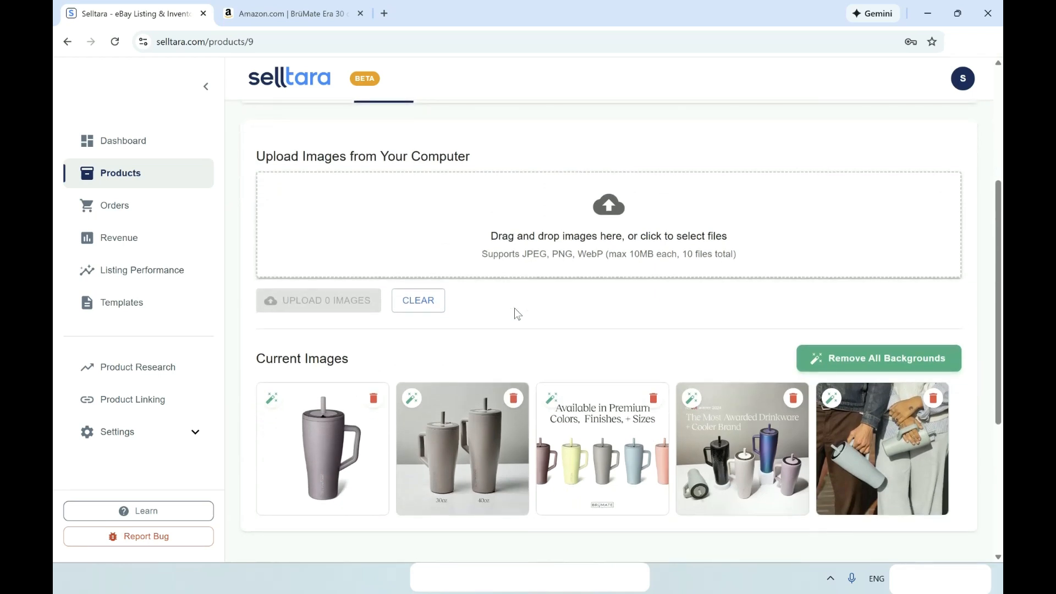
scroll(517, 314, "up", 5)
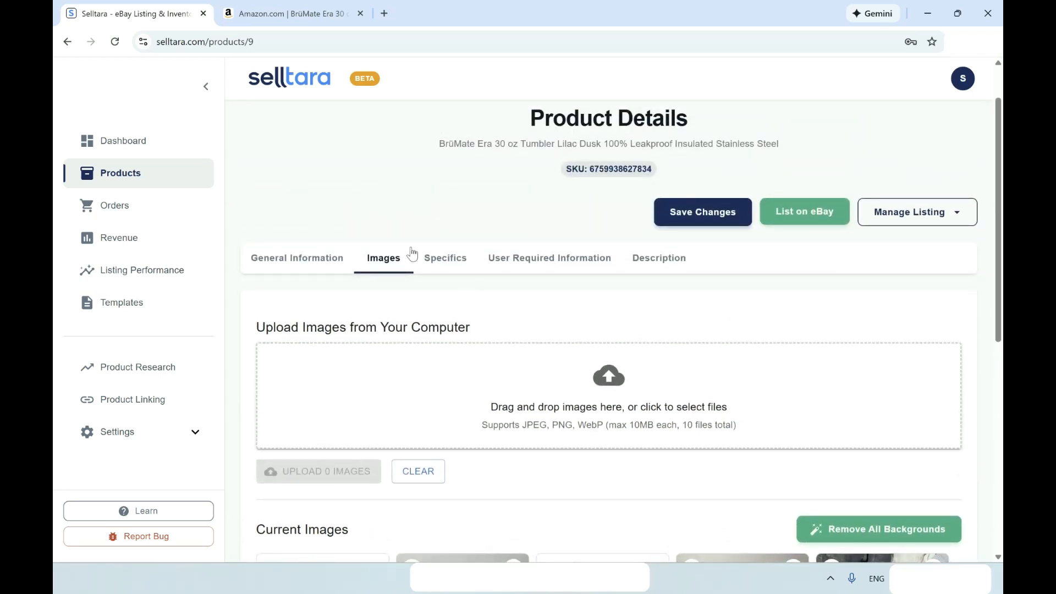
left_click(444, 261)
Review the specifics, then read the description bullets from 100% LEAKPROOF to LIFETIME WARRANTY.
scroll(445, 261, "down", 3)
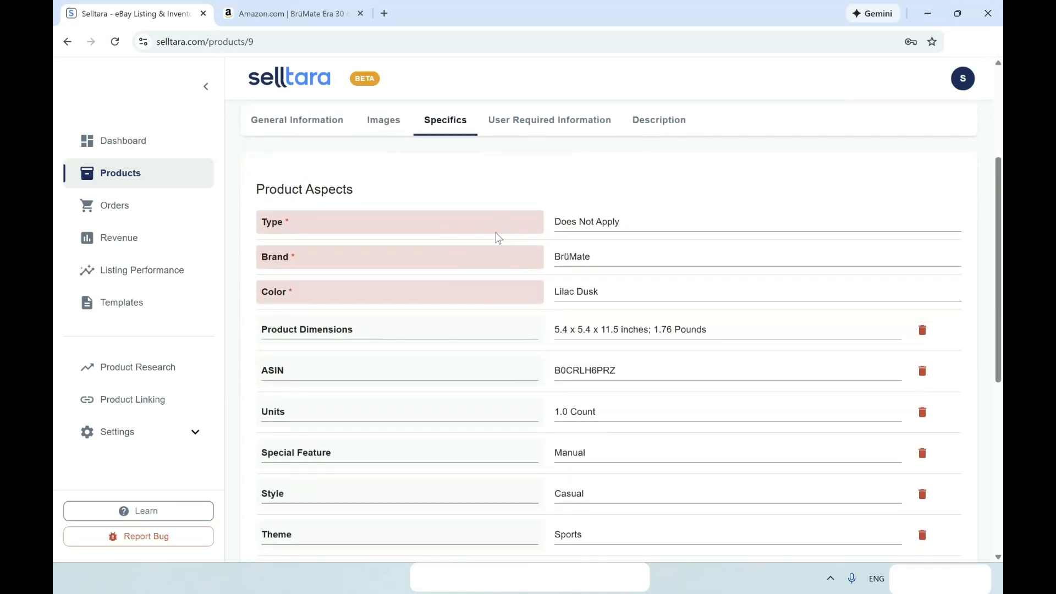
scroll(507, 269, "down", 3)
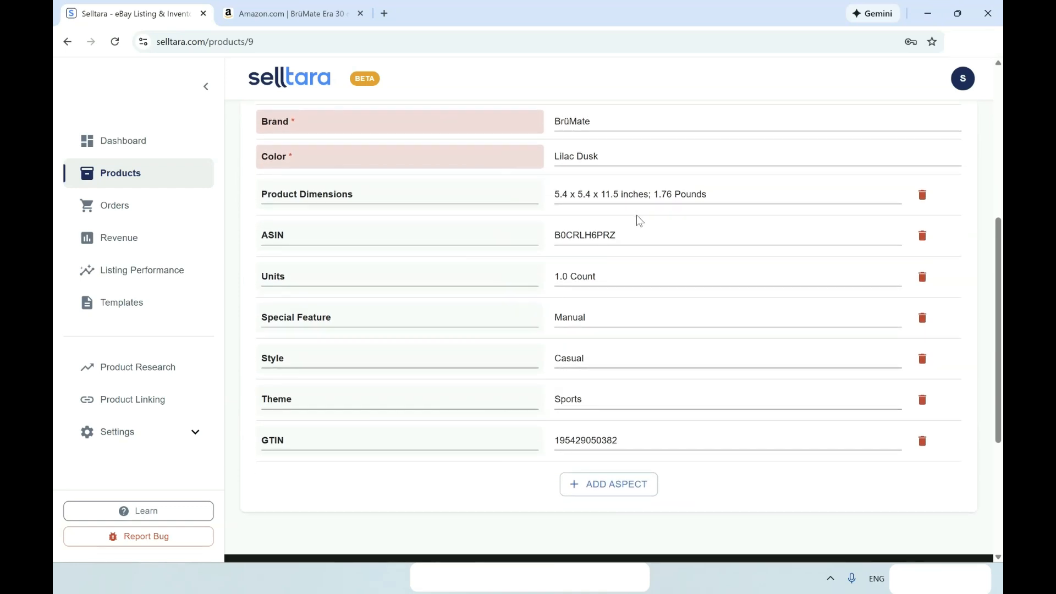
scroll(533, 446, "up", 3)
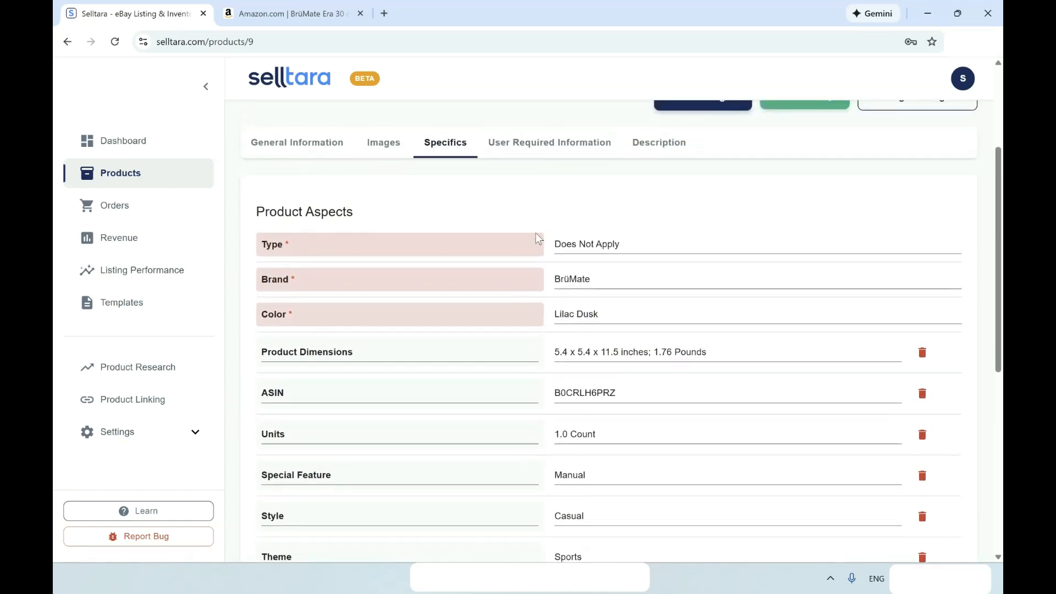
right_click(563, 142)
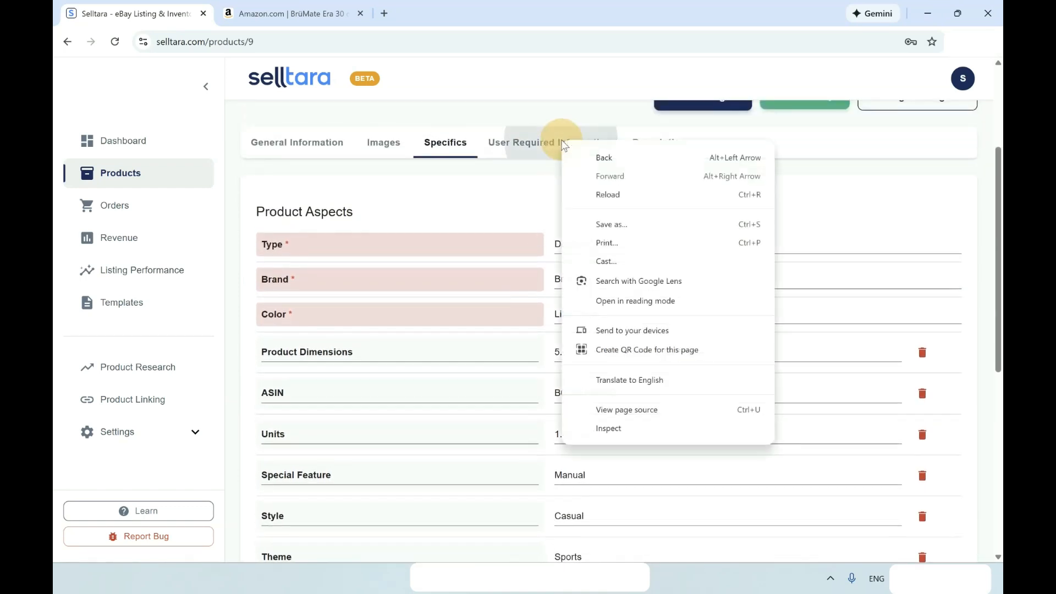
left_click(593, 144)
left_click(669, 142)
scroll(549, 297, "down", 1)
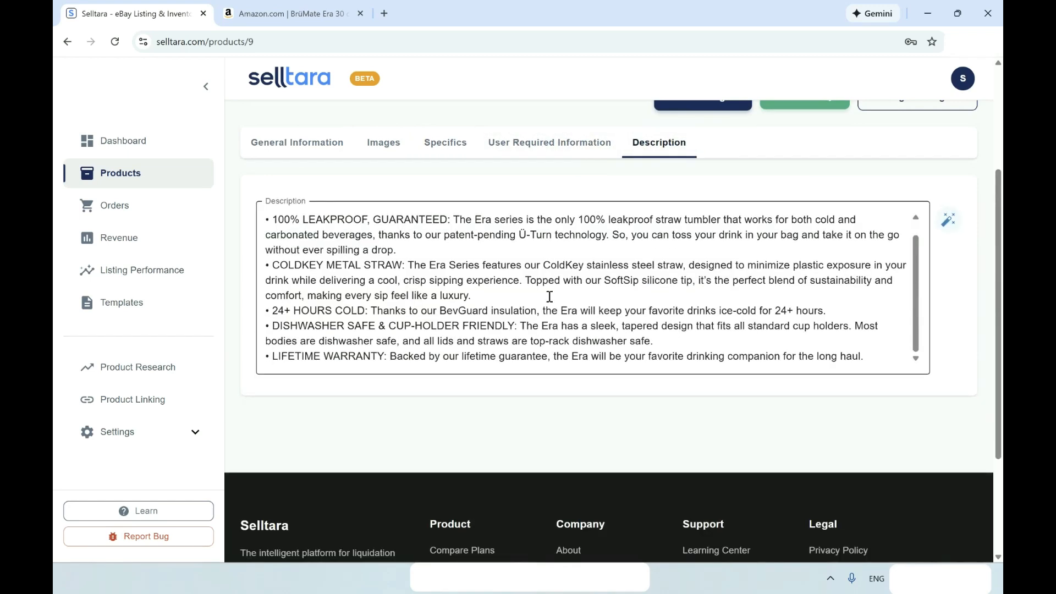
scroll(549, 297, "up", 1)
Set the item condition to New under User Required Information.
left_click(564, 156)
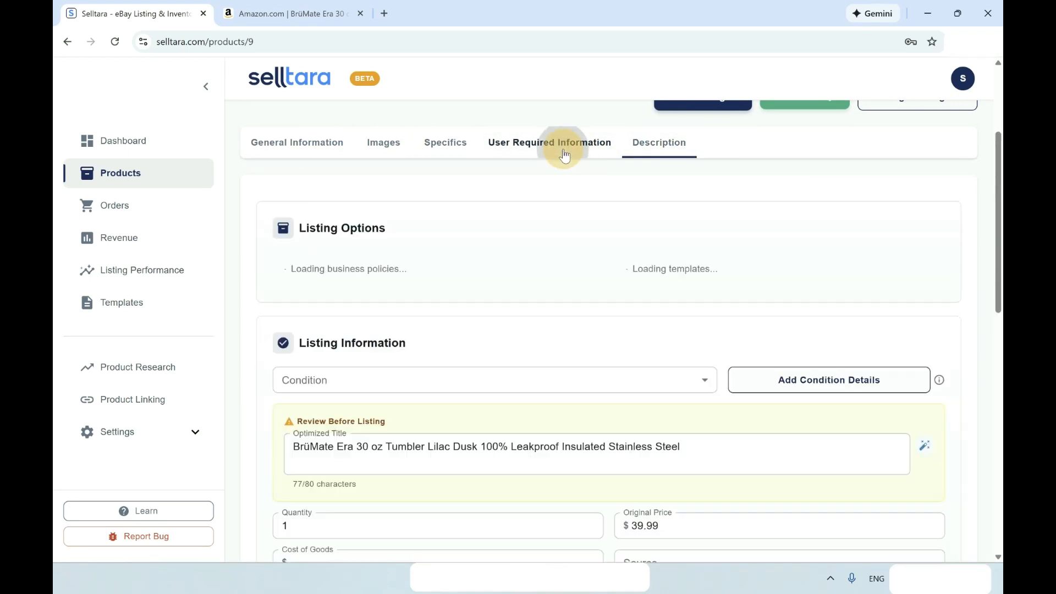
scroll(474, 360, "down", 1)
scroll(473, 357, "down", 2)
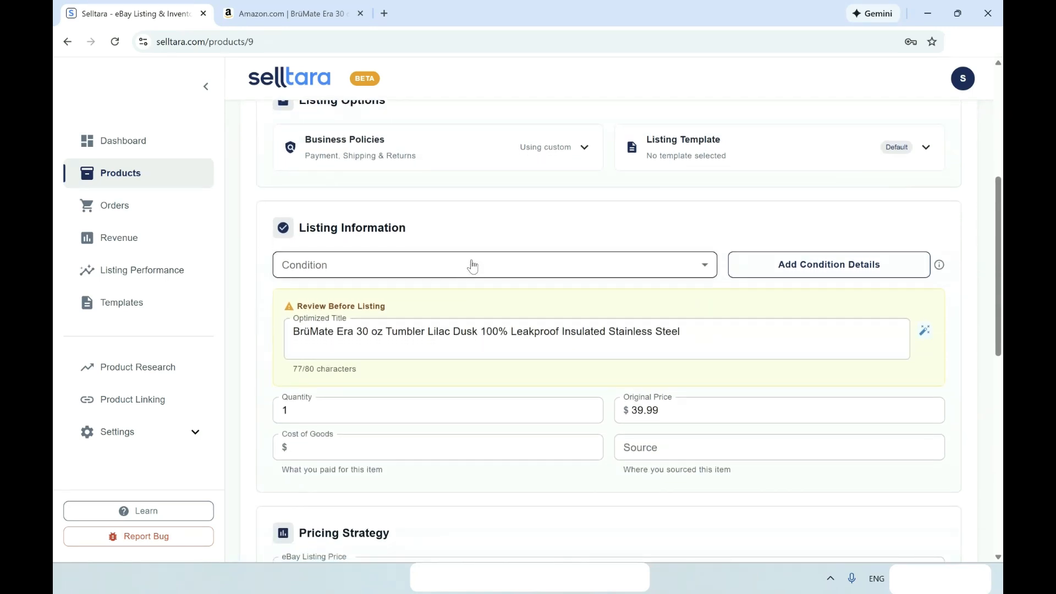
right_click(470, 270)
left_click(437, 267)
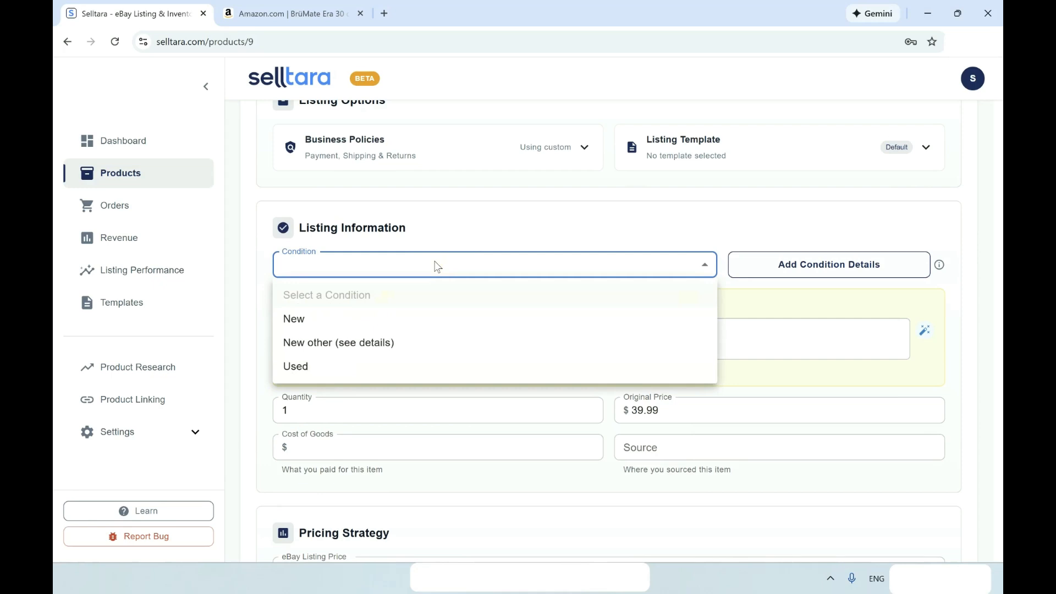
left_click(341, 318)
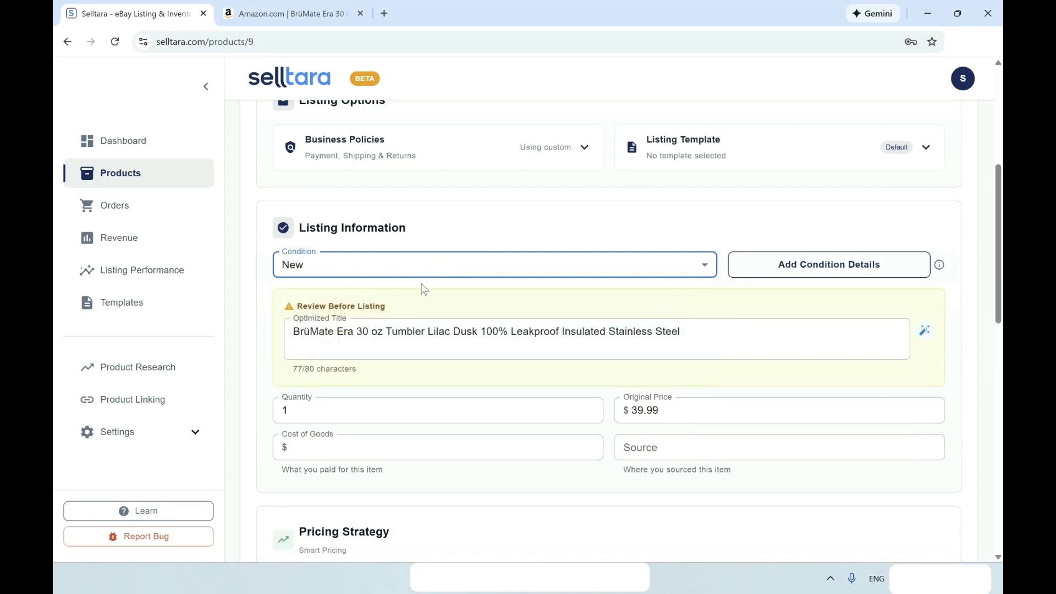
Enter 5.50 as cost of goods with Liquidation as the source.
scroll(423, 288, "down", 3)
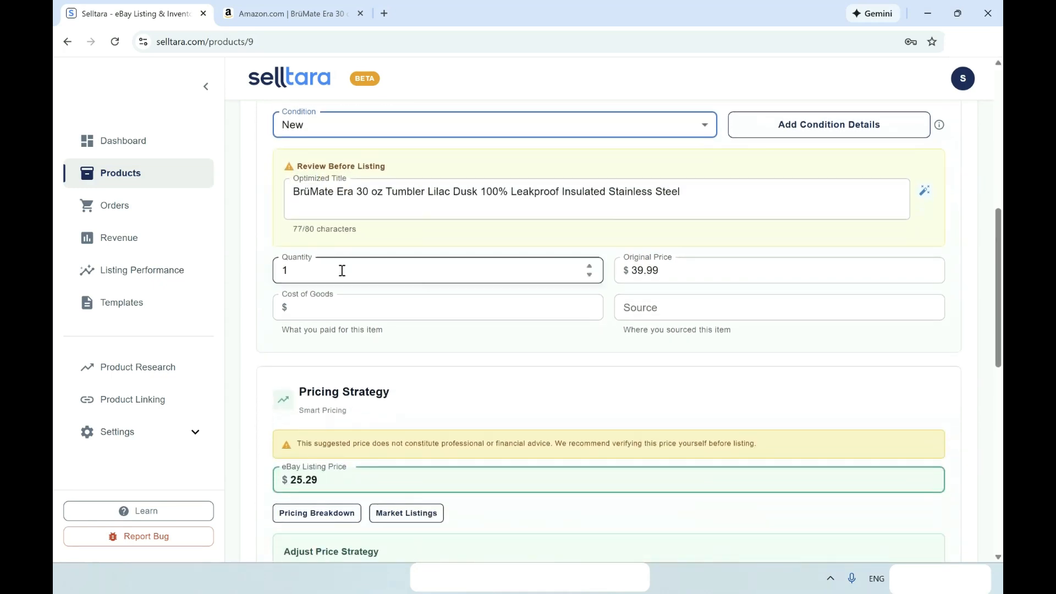
left_click(330, 309)
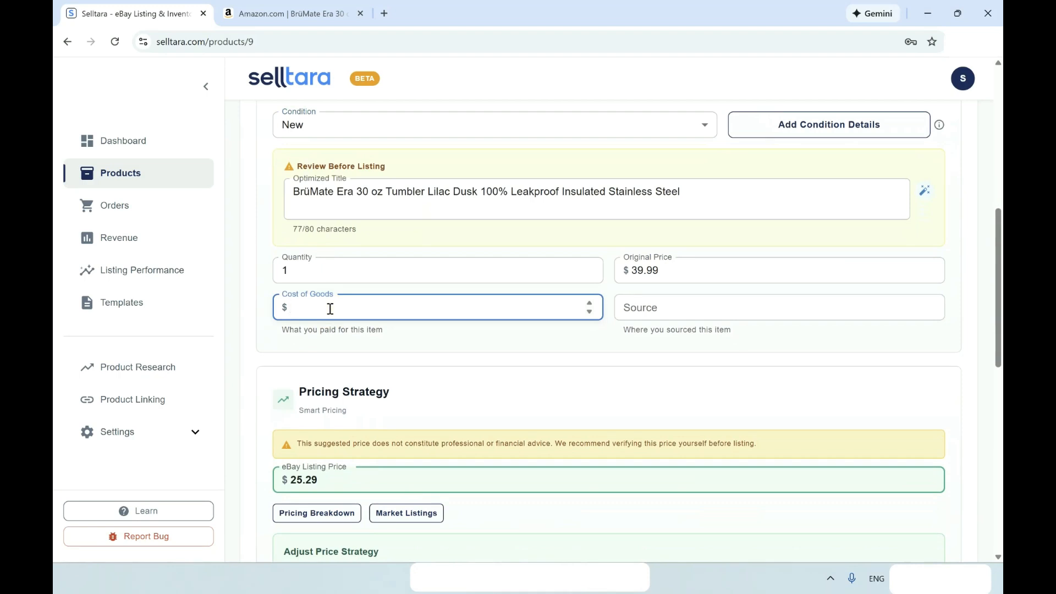
type("5.50")
left_click(675, 306)
left_click(676, 340)
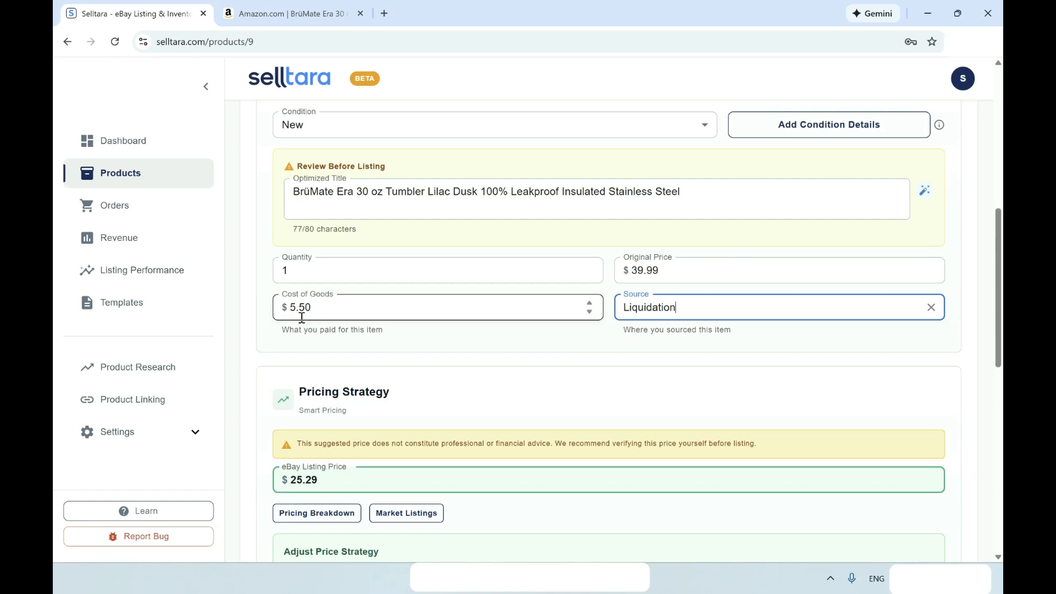
Lower the eBay listing price from the suggested $25.29 to 24.99.
scroll(301, 318, "down", 2)
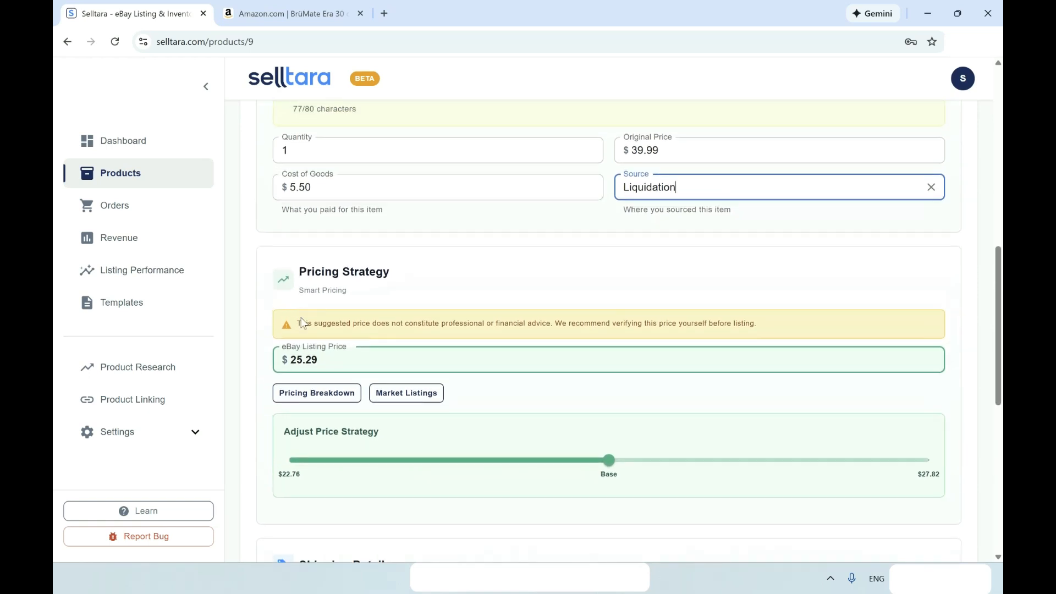
scroll(318, 367, "down", 2)
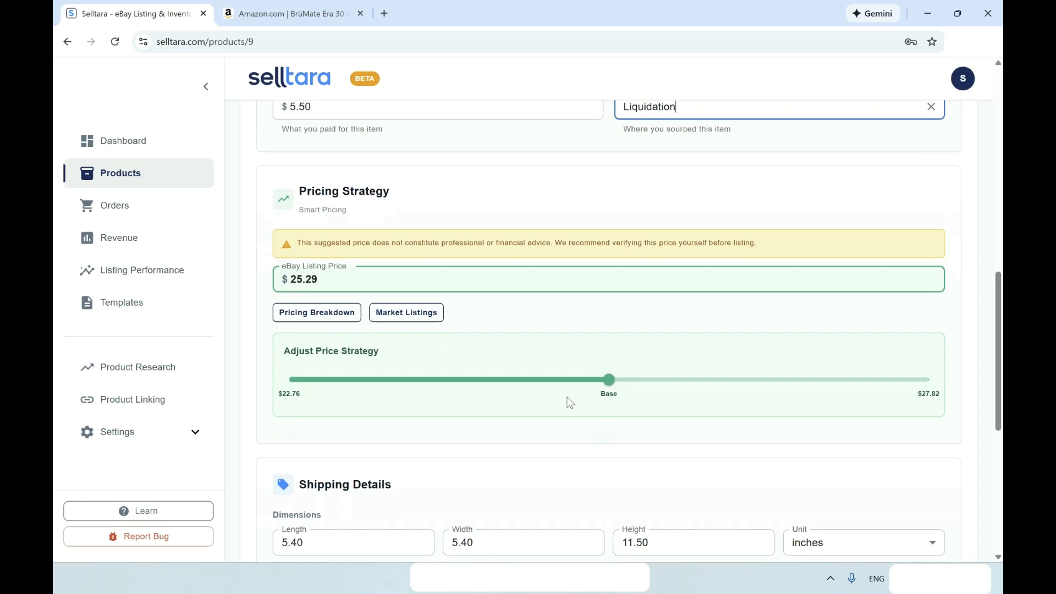
left_click(330, 281)
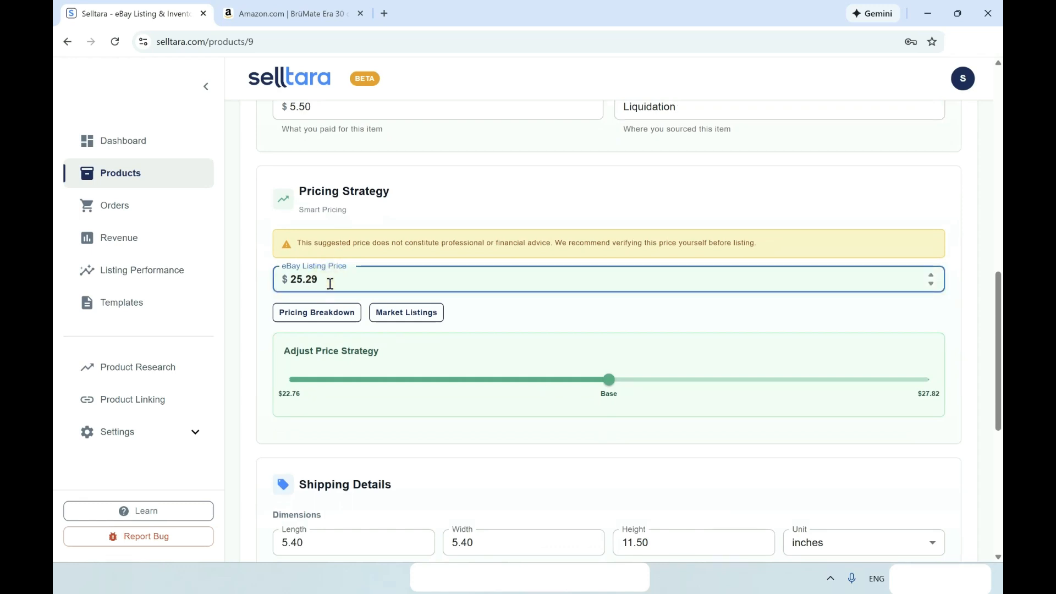
key("BackSpace")
key("BackSpace")
type("24.99")
left_click(338, 312)
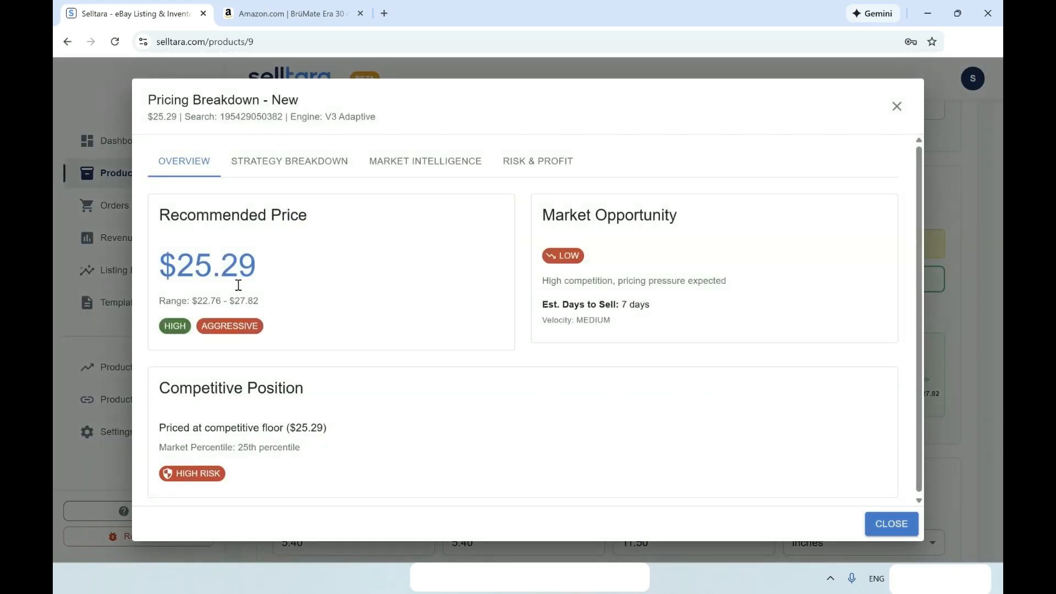
left_click(262, 175)
left_click(460, 164)
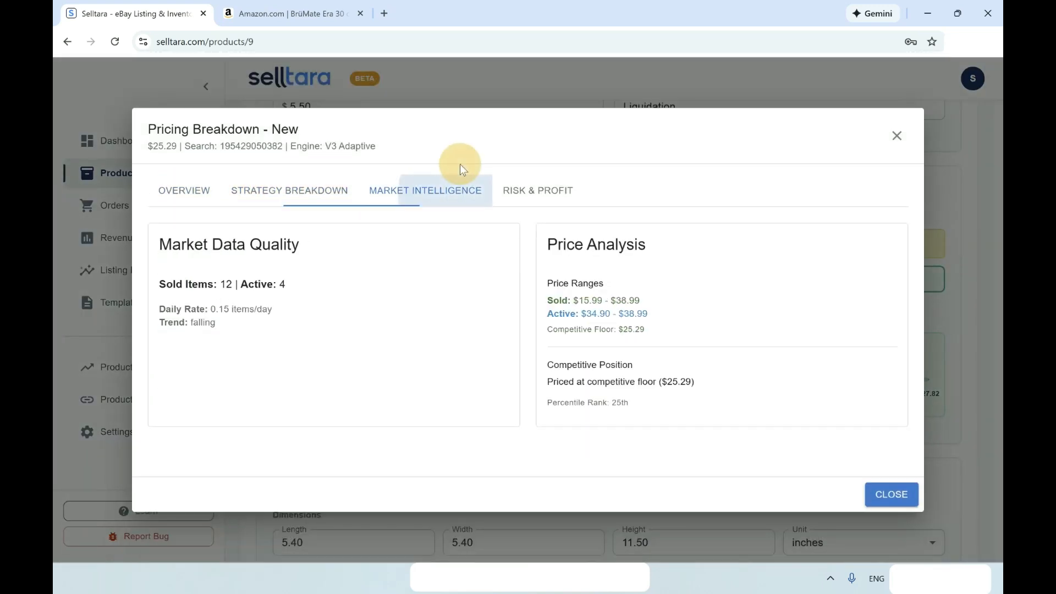
left_click(558, 187)
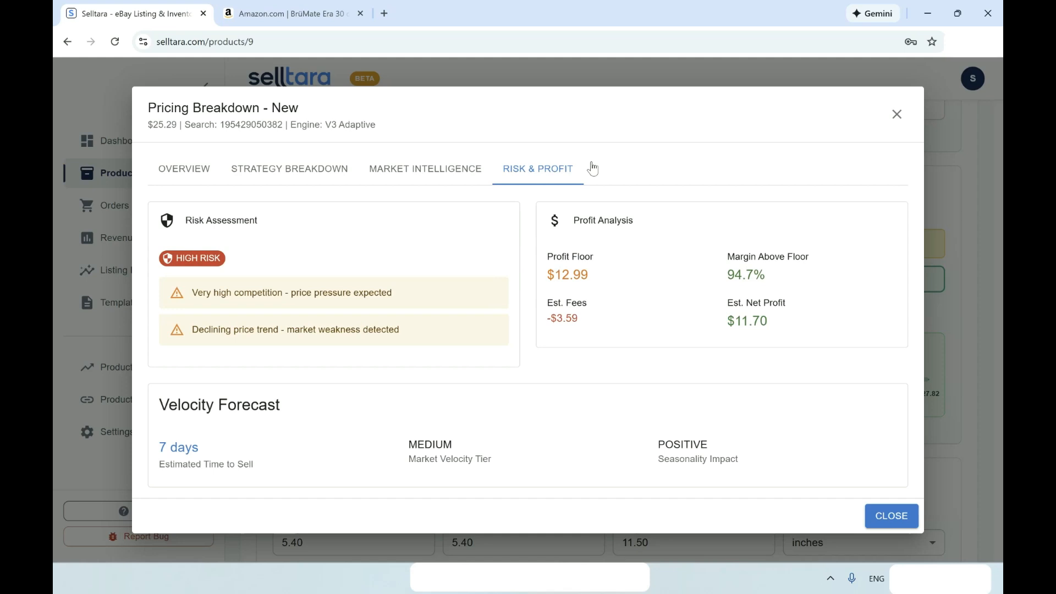
left_click(888, 516)
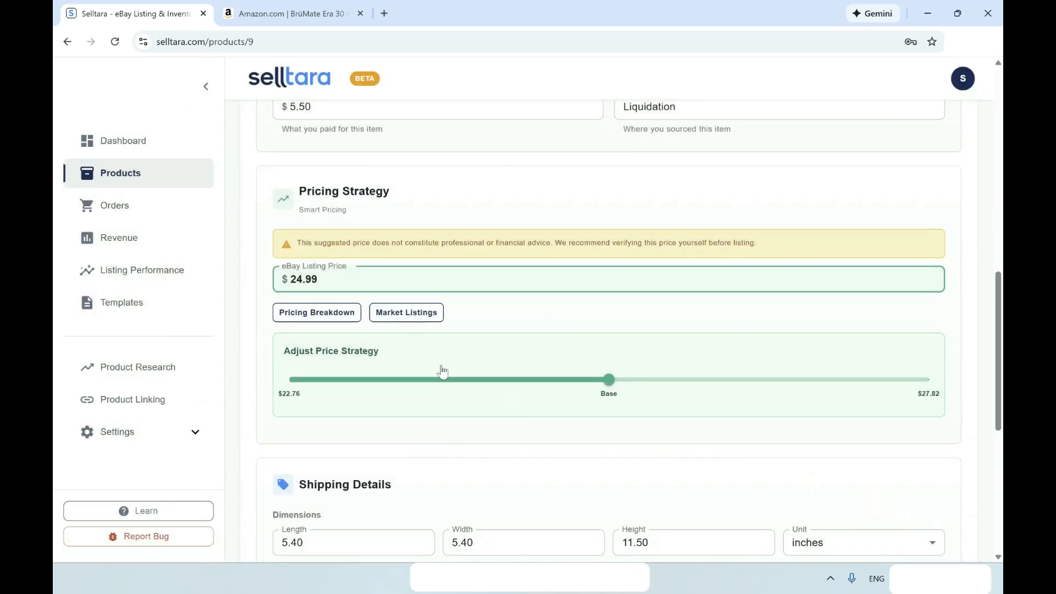
Browse the 12 sold BrüMate tumbler listings averaging $26.26, then close Market Listings.
left_click(414, 312)
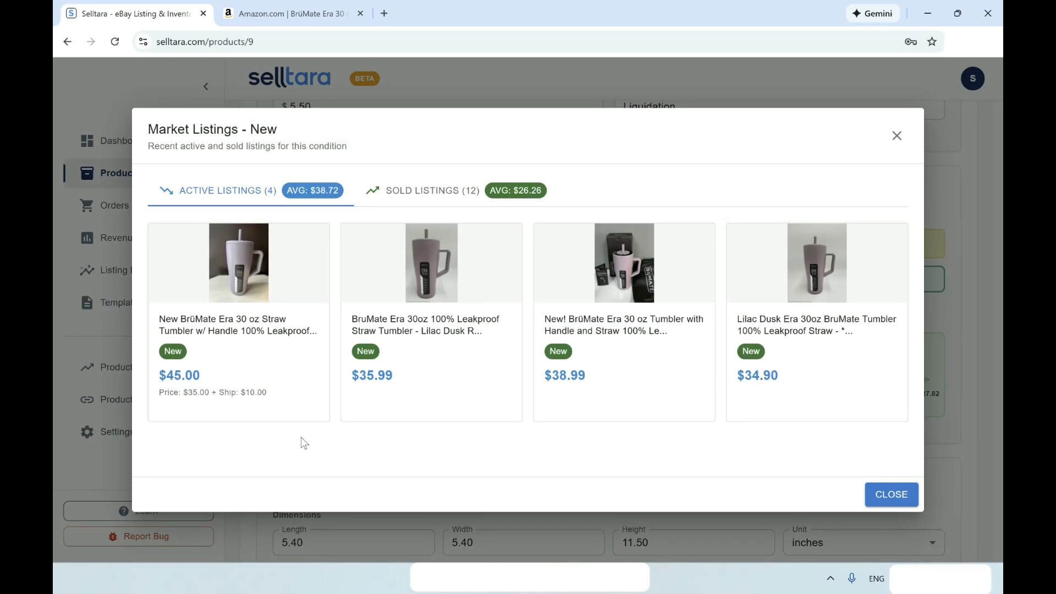
left_click(434, 193)
scroll(403, 311, "down", 1)
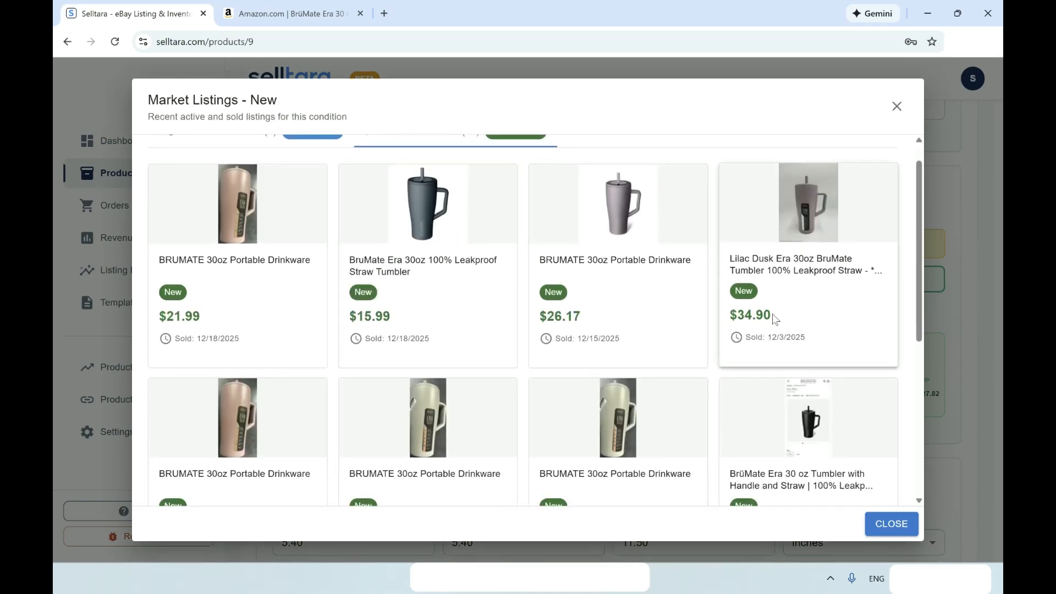
scroll(775, 319, "down", 4)
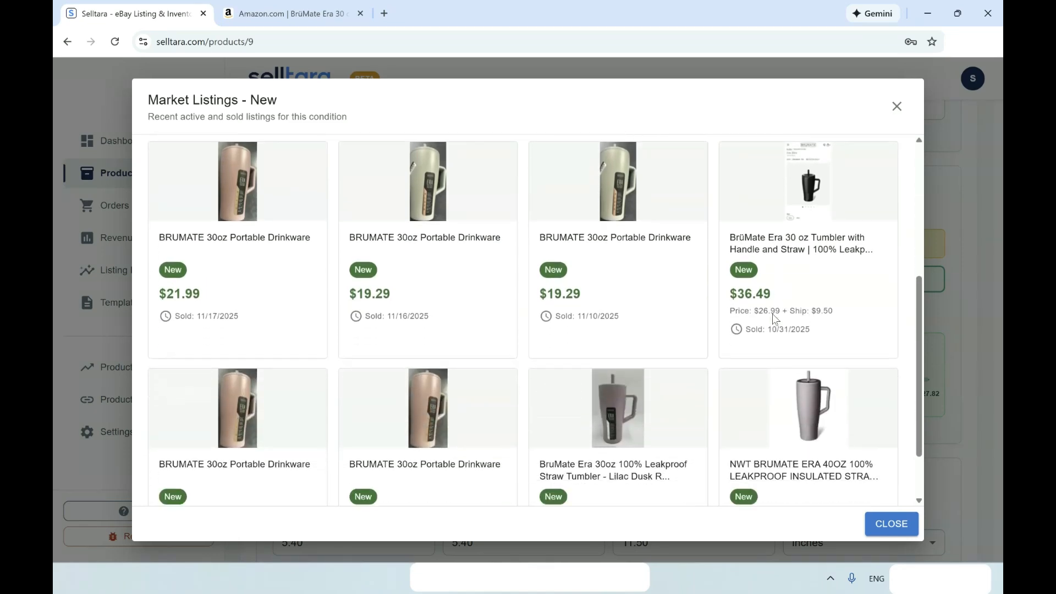
scroll(772, 314, "down", 2)
scroll(733, 402, "up", 1)
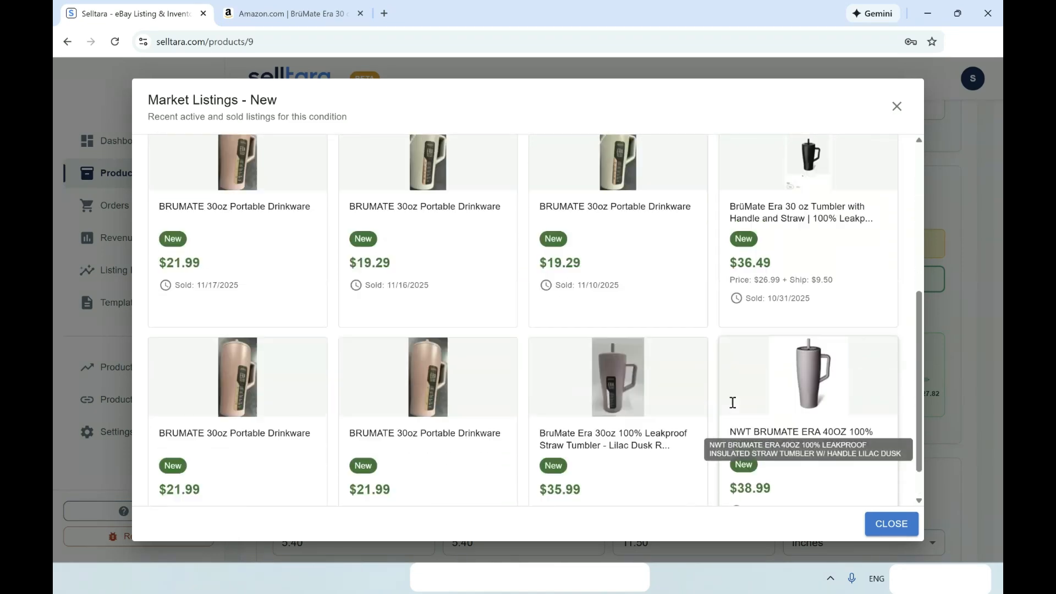
scroll(733, 402, "up", 3)
scroll(732, 402, "down", 2)
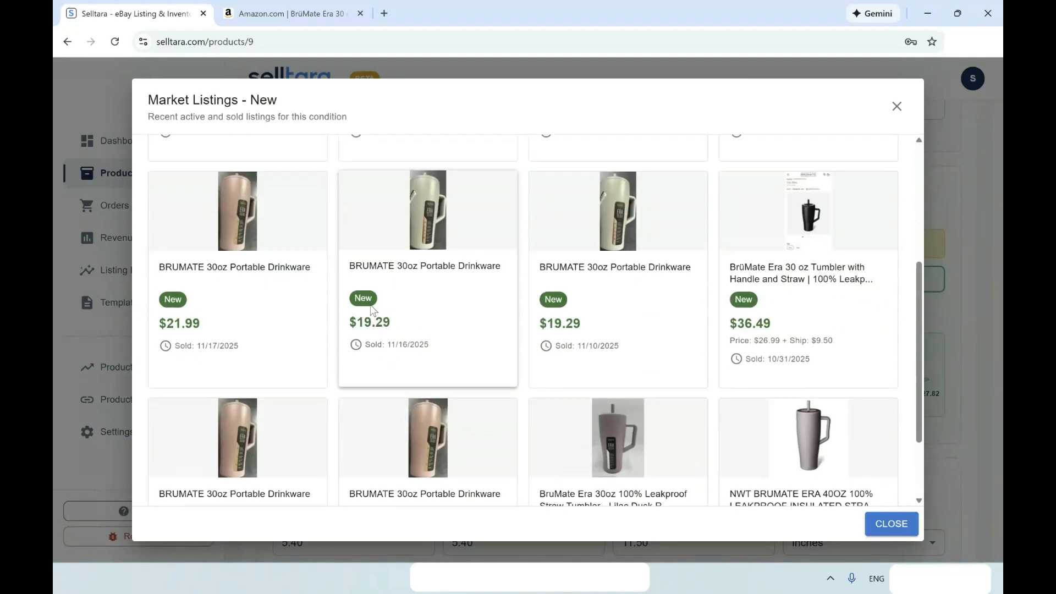
scroll(371, 309, "up", 4)
scroll(371, 309, "down", 5)
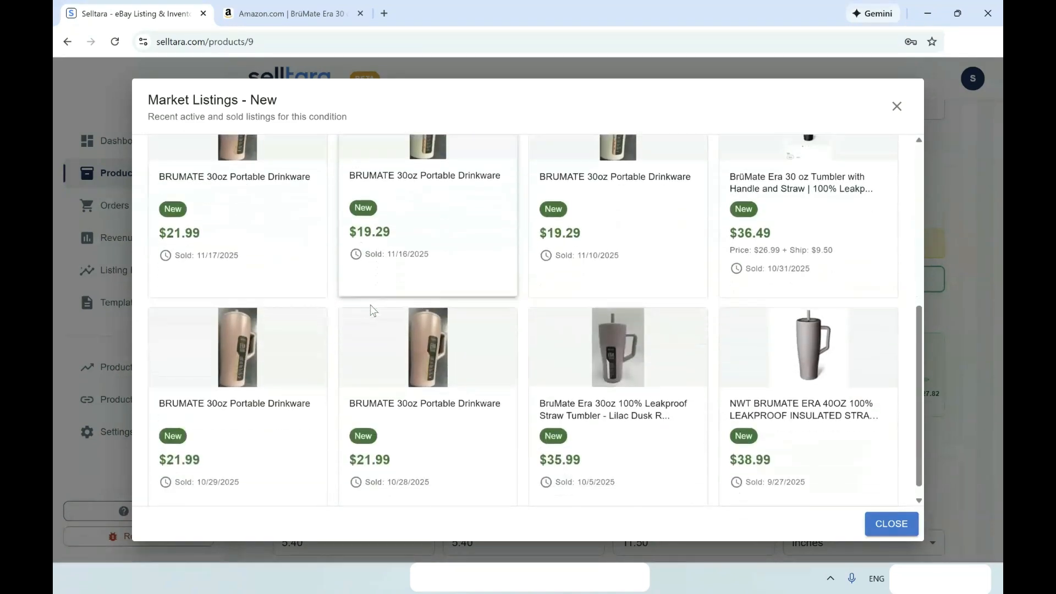
scroll(371, 306, "up", 5)
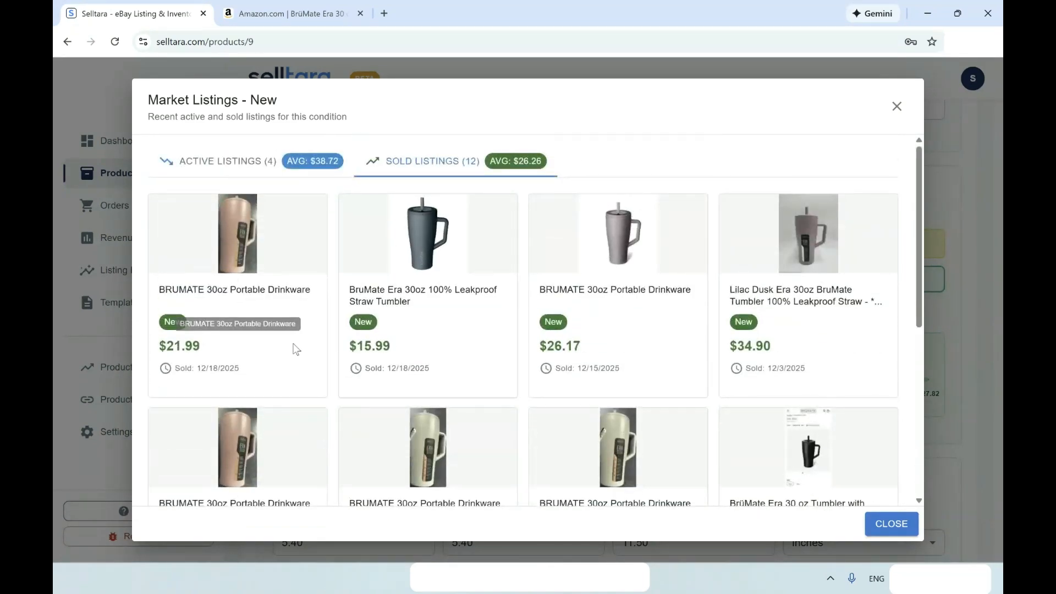
scroll(295, 349, "down", 3)
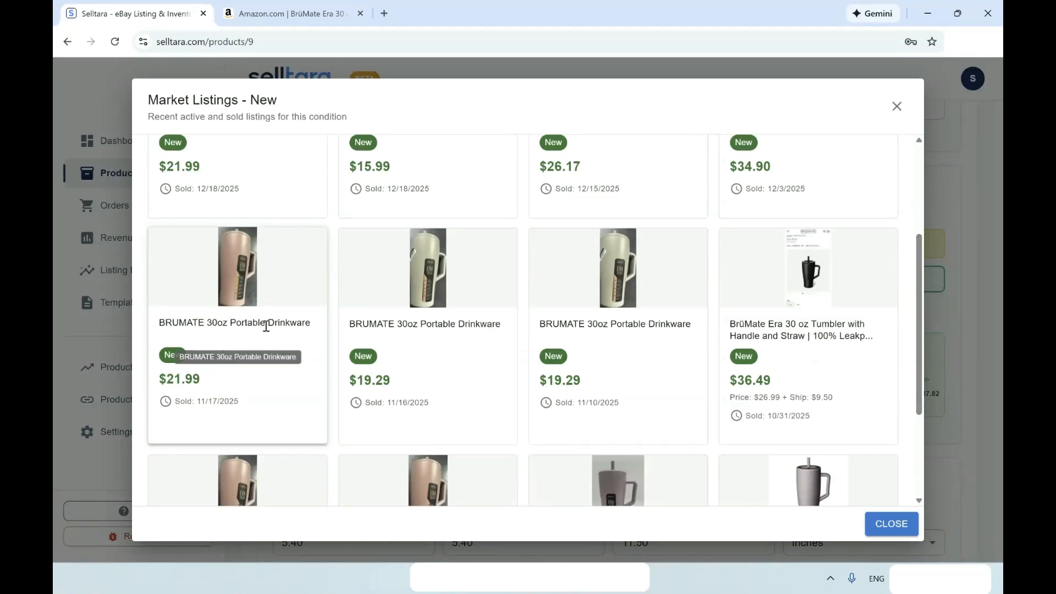
scroll(545, 316, "up", 3)
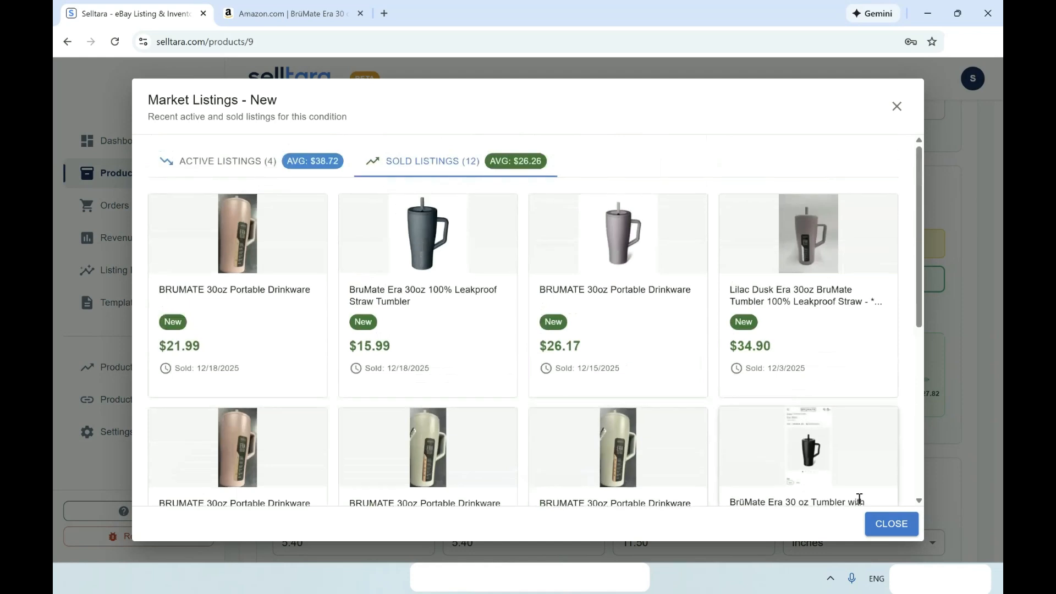
left_click(880, 524)
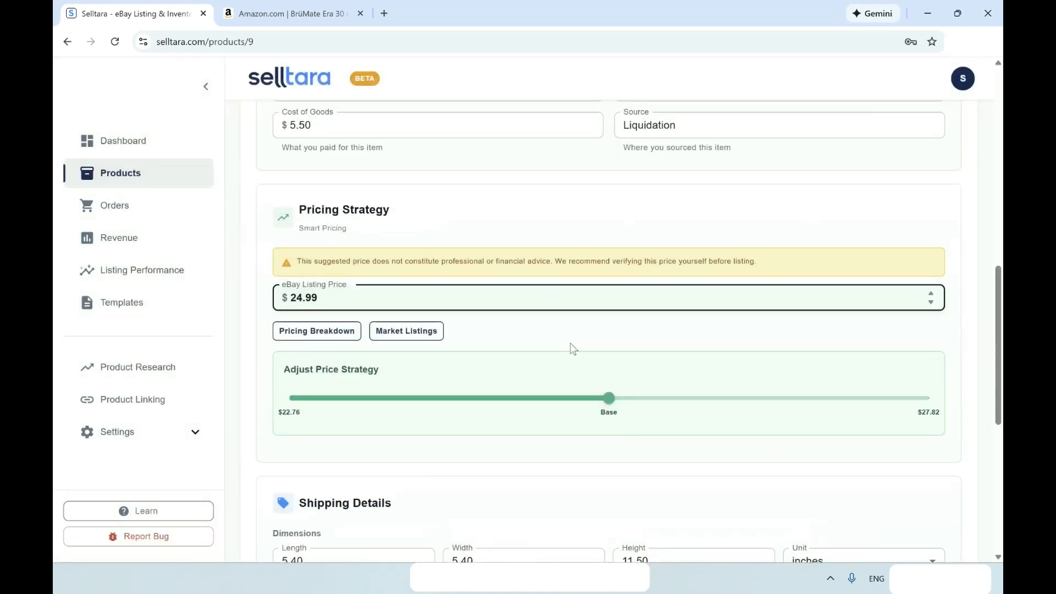
Raise the price with the strategy slider, then fix the listing price at 29.99.
left_click_drag(608, 396, 926, 425)
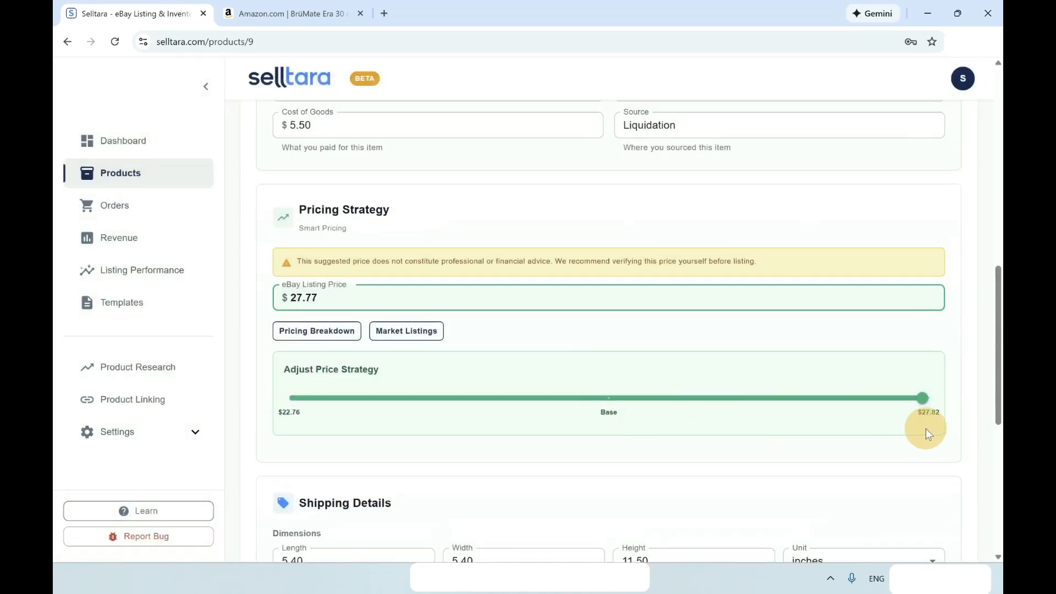
left_click(324, 296)
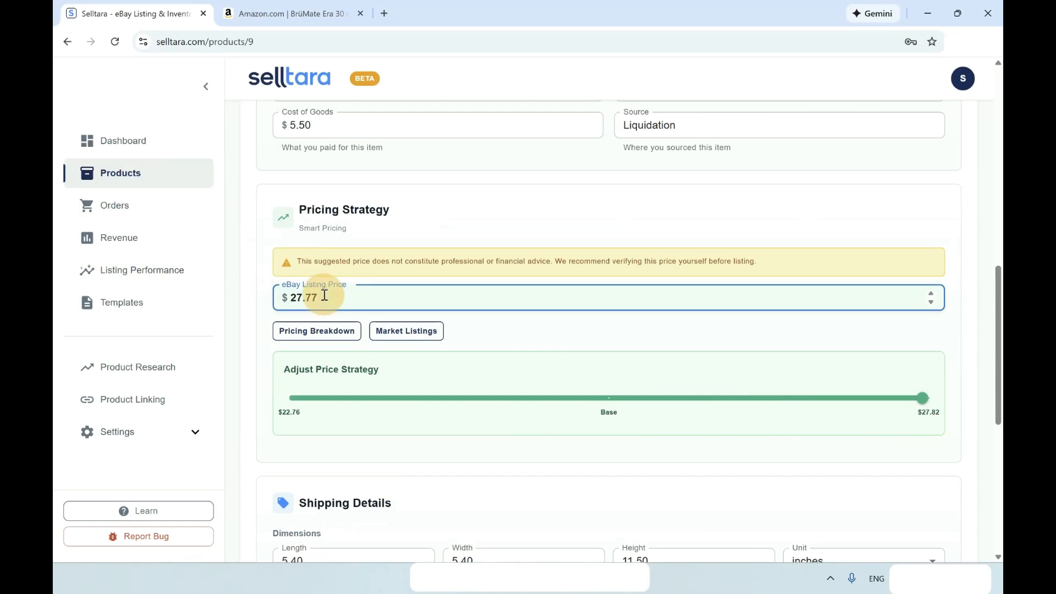
double_click(324, 296)
type("29.99")
scroll(507, 302, "down", 1)
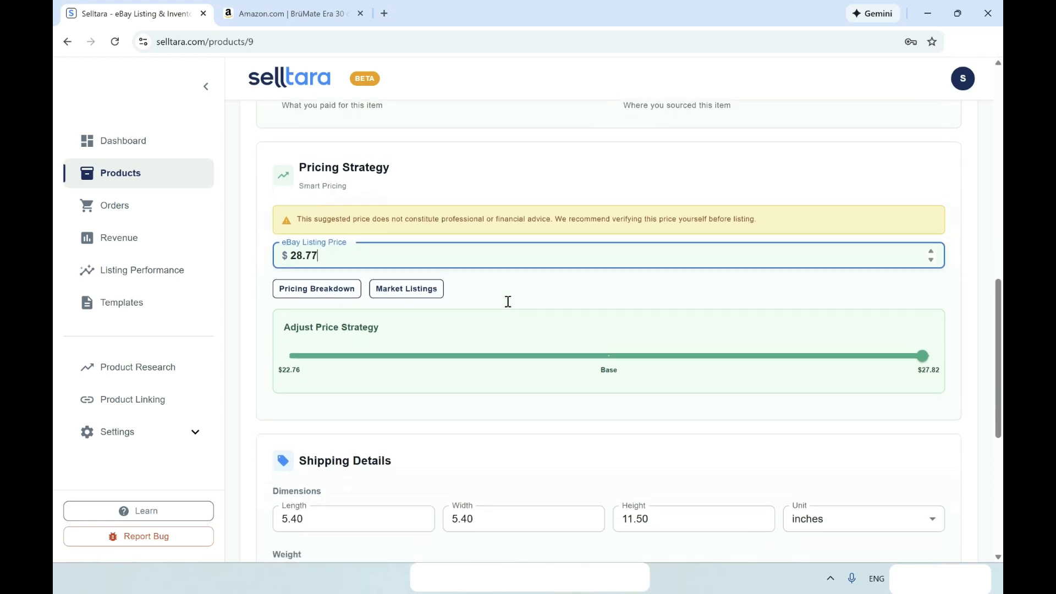
scroll(508, 302, "up", 1)
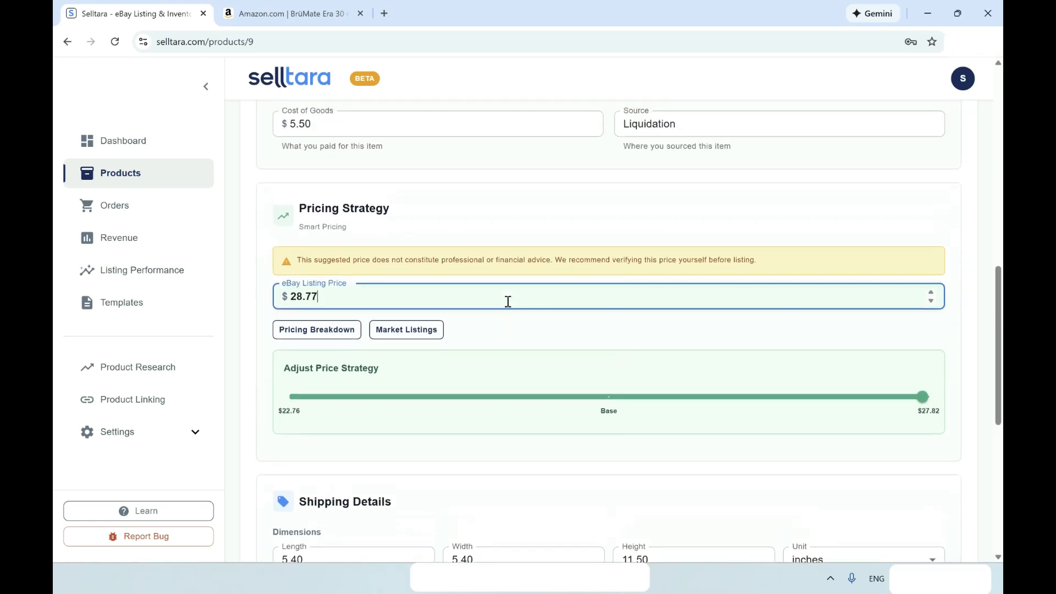
double_click(356, 297)
type("29.99")
left_click(481, 224)
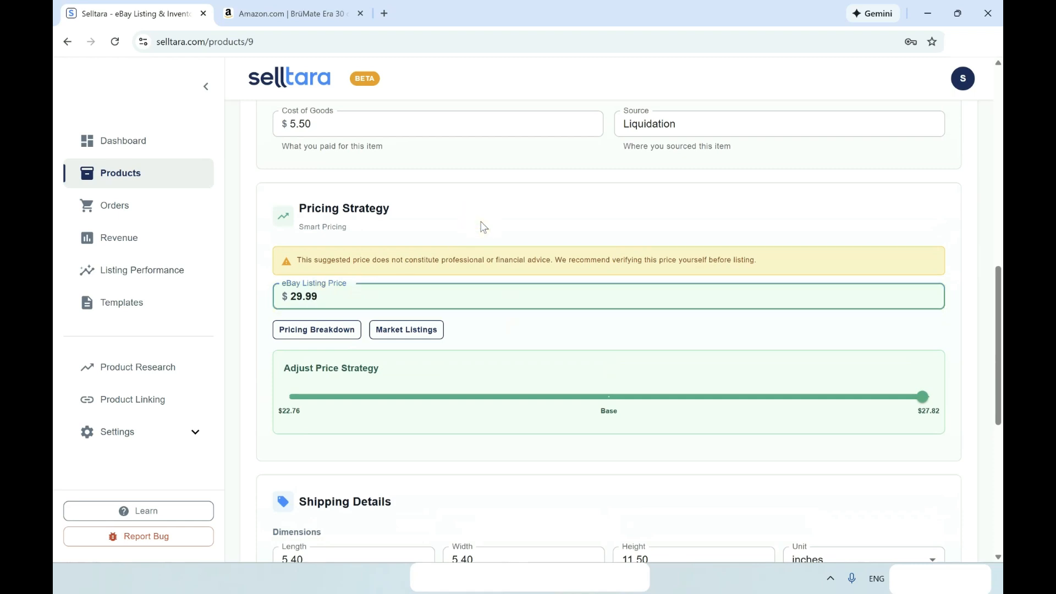
scroll(457, 335, "down", 2)
scroll(495, 308, "up", 7)
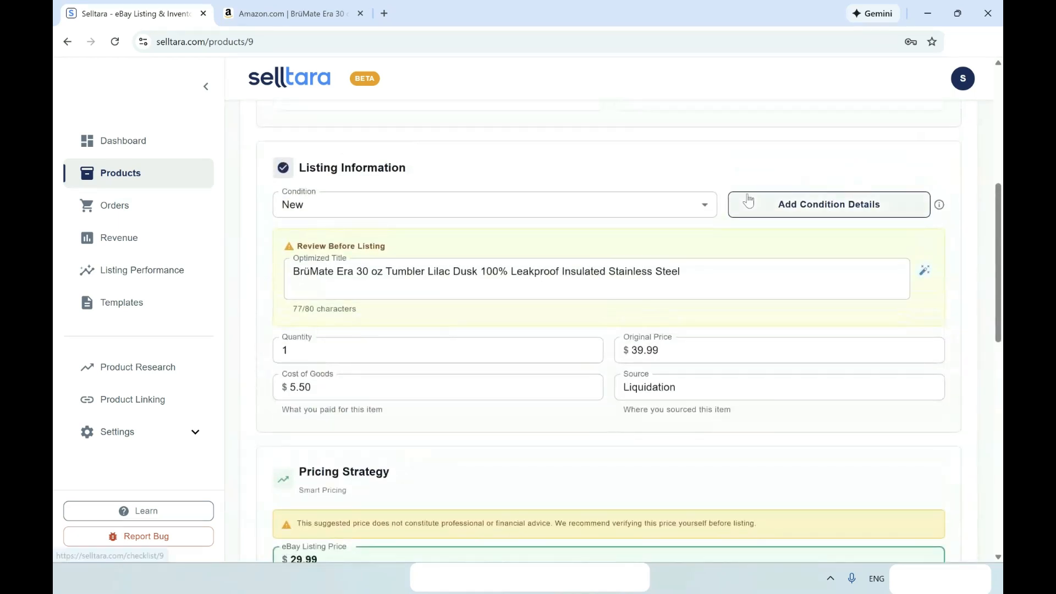
scroll(748, 201, "up", 6)
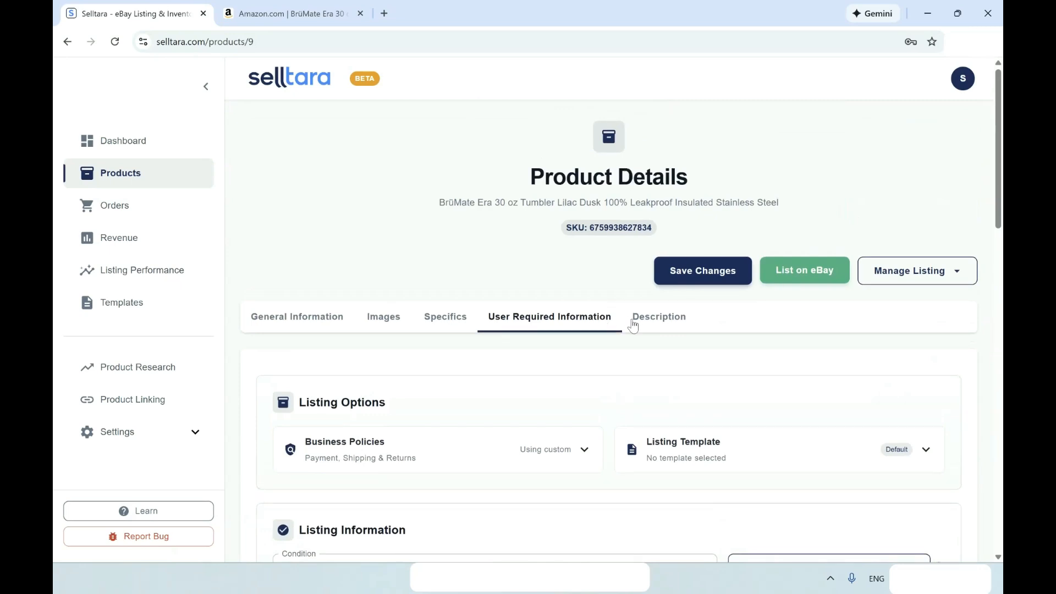
Generate an AI description and delete its Type and Special Feature: Manual lines.
left_click(633, 319)
scroll(770, 308, "down", 2)
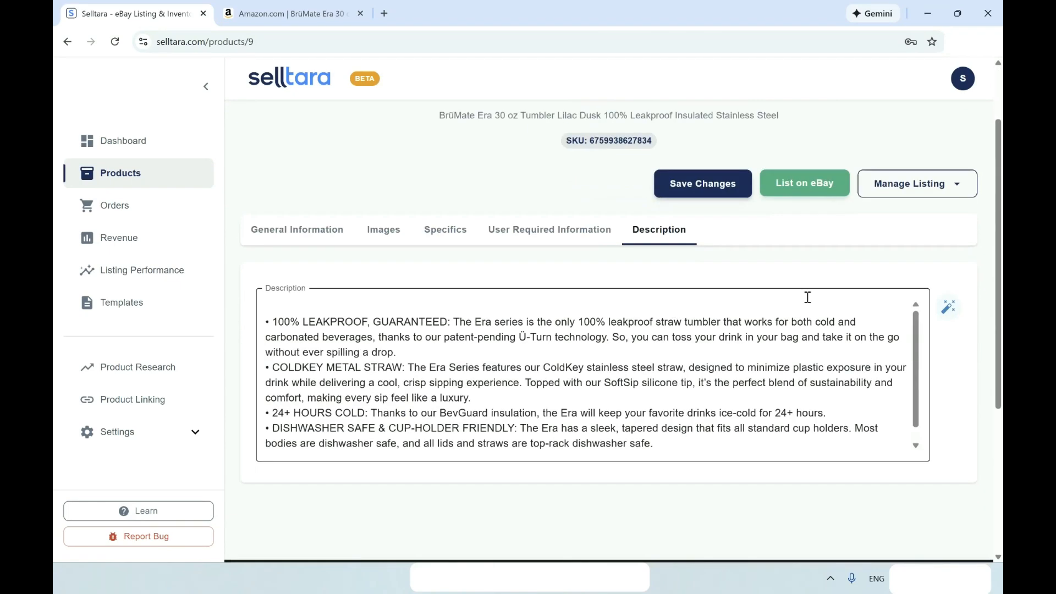
left_click(951, 309)
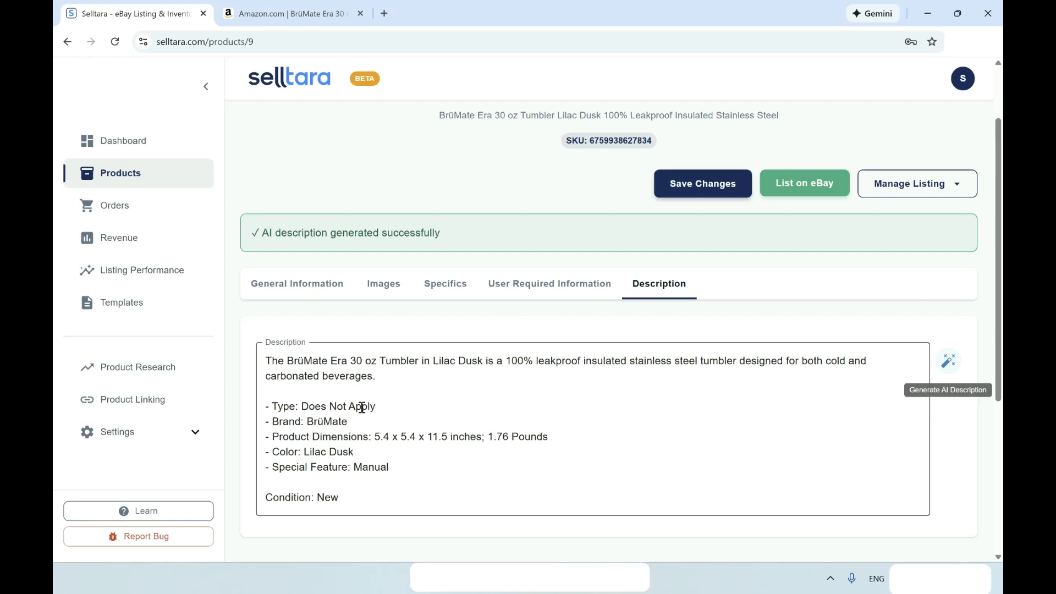
left_click_drag(390, 407, 268, 408)
key("BackSpace")
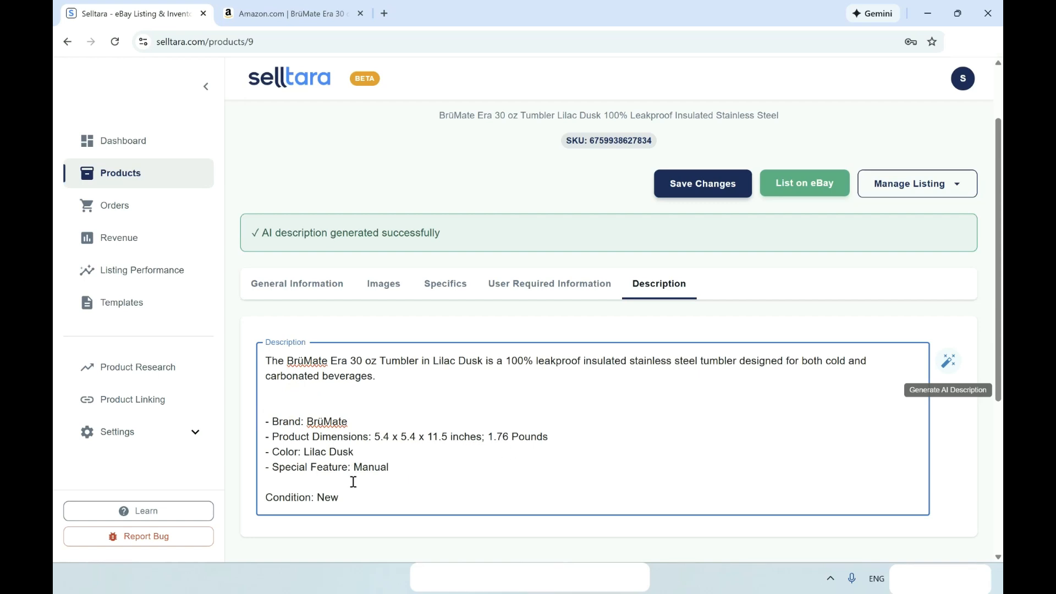
left_click_drag(391, 467, 271, 467)
key("BackSpace")
Regenerate the AI description three more times to get an acceptable version.
left_click(954, 361)
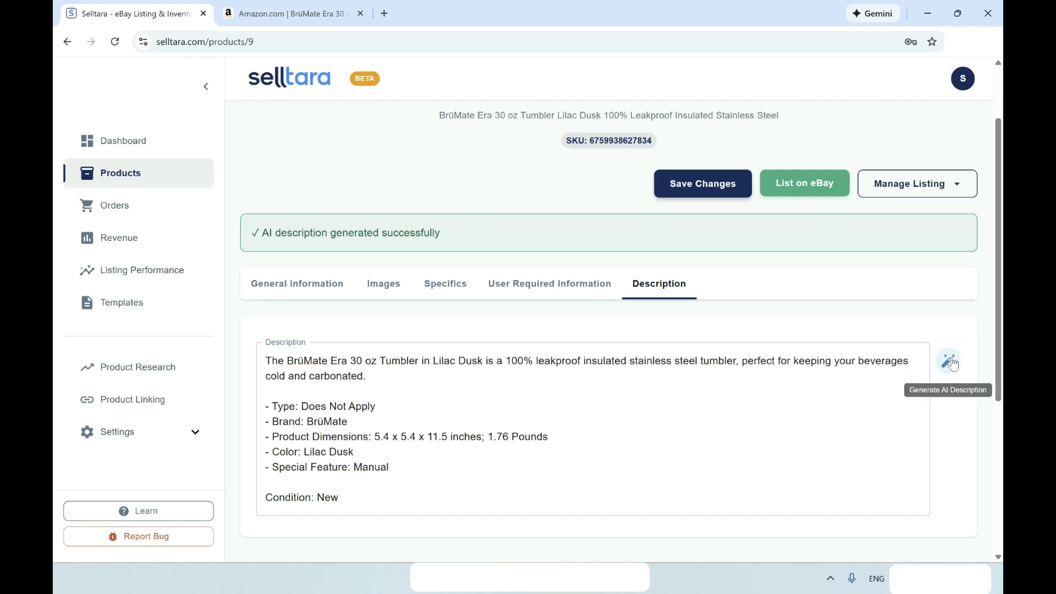
left_click(948, 361)
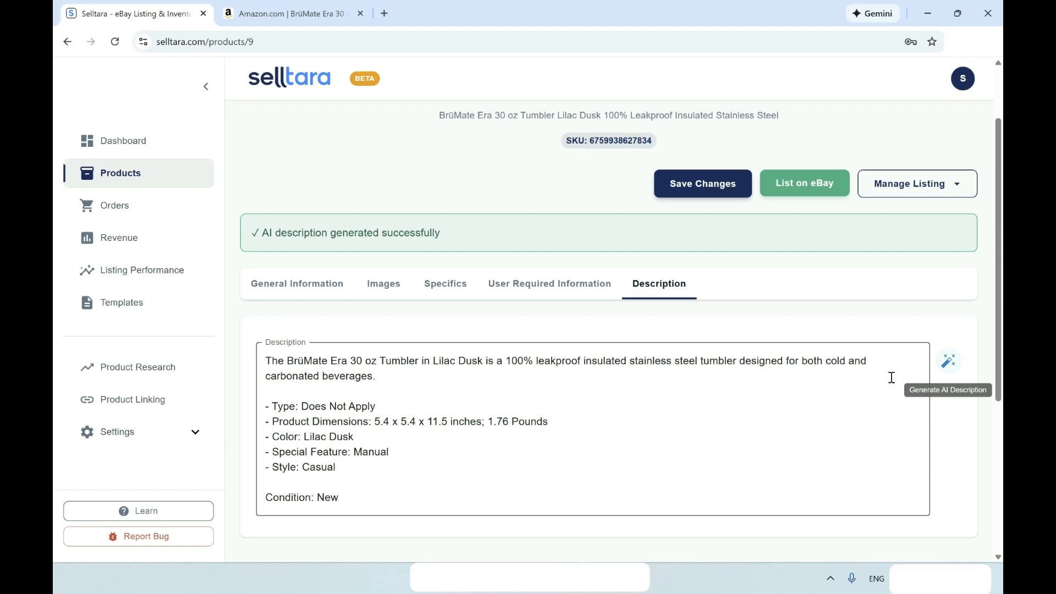
left_click(959, 366)
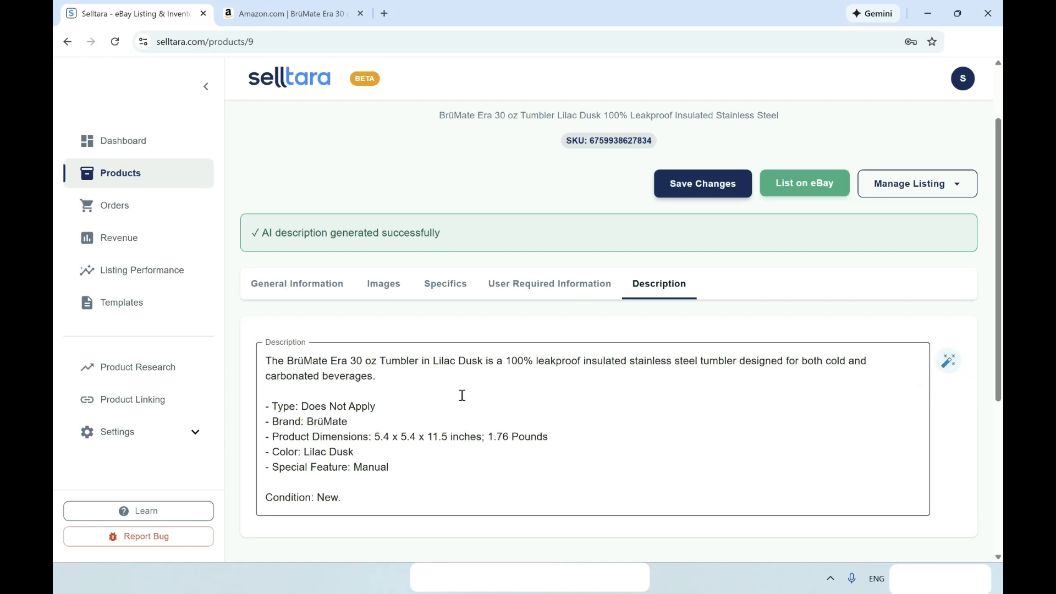
Change the description's Type value from Does Not Apply to Tumbler.
left_click_drag(381, 405, 302, 406)
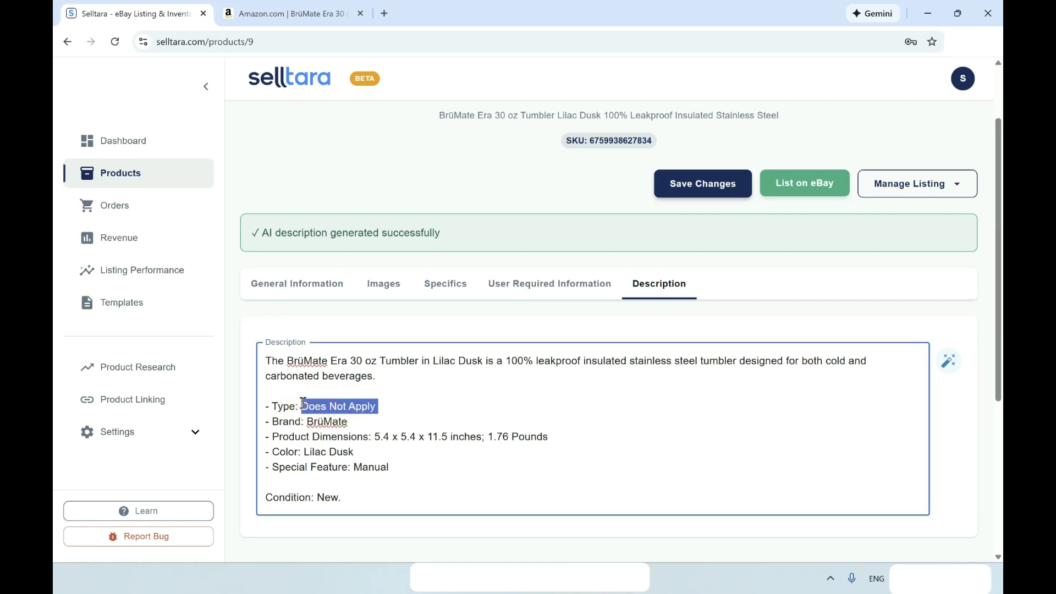
key("BackSpace")
type("Tumnl")
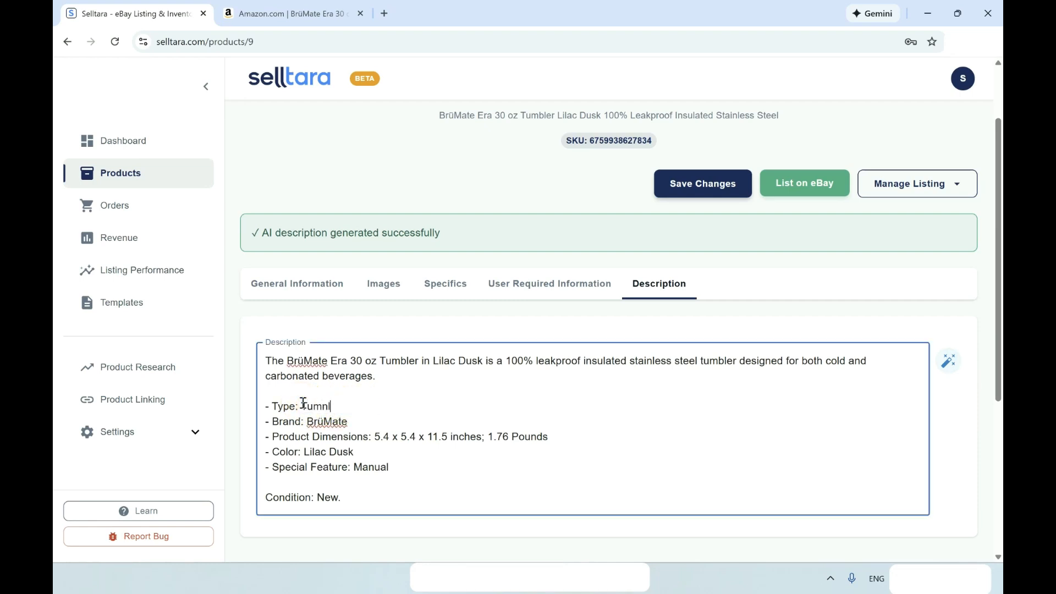
type("er")
right_click(324, 408)
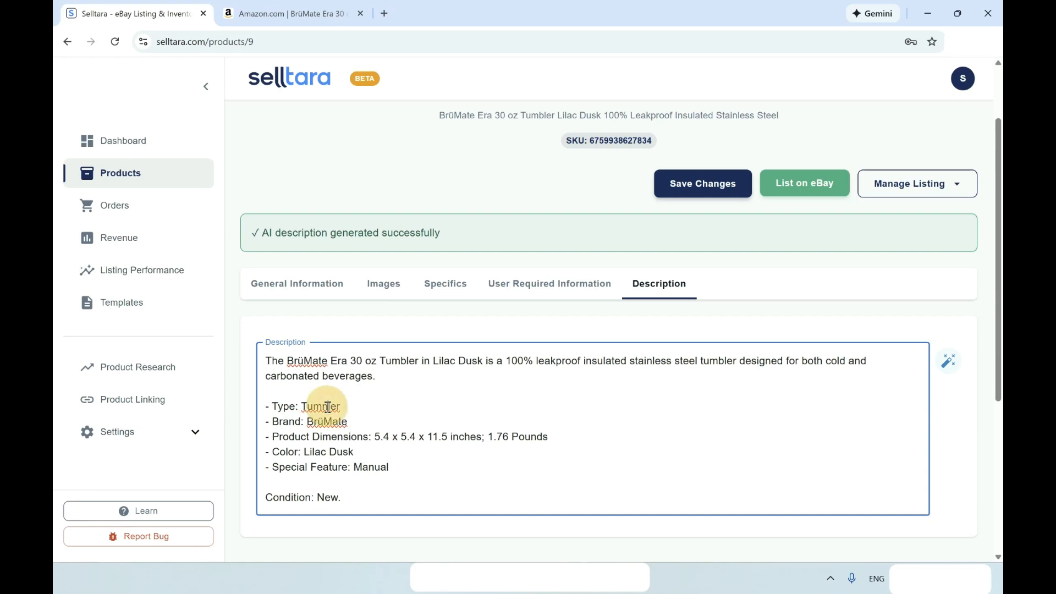
left_click(382, 110)
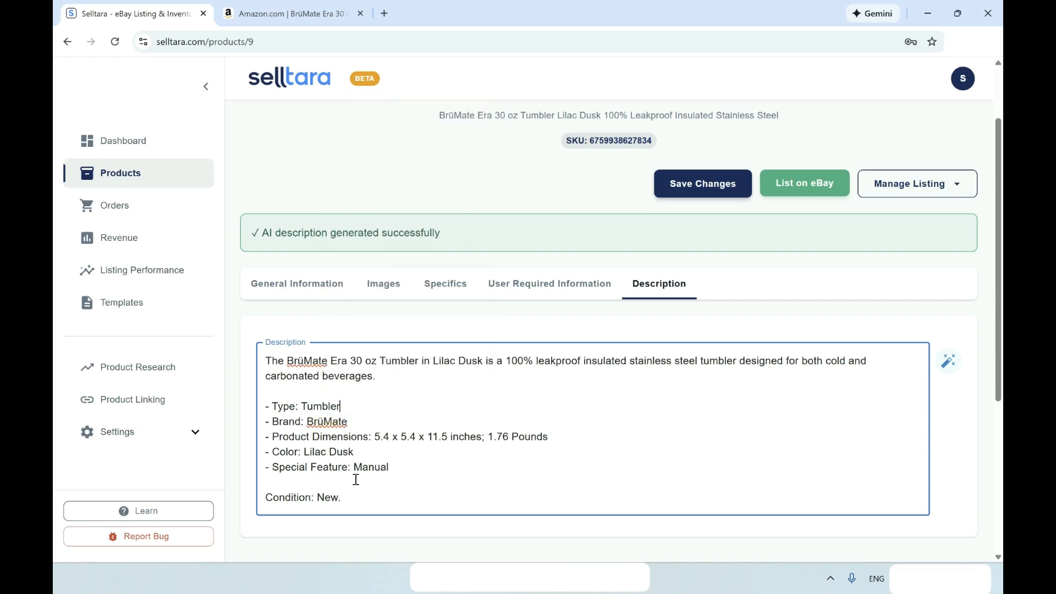
Delete the Special Feature: Manual line and return to User Required Information.
left_click(391, 470)
left_click_drag(390, 469, 265, 469)
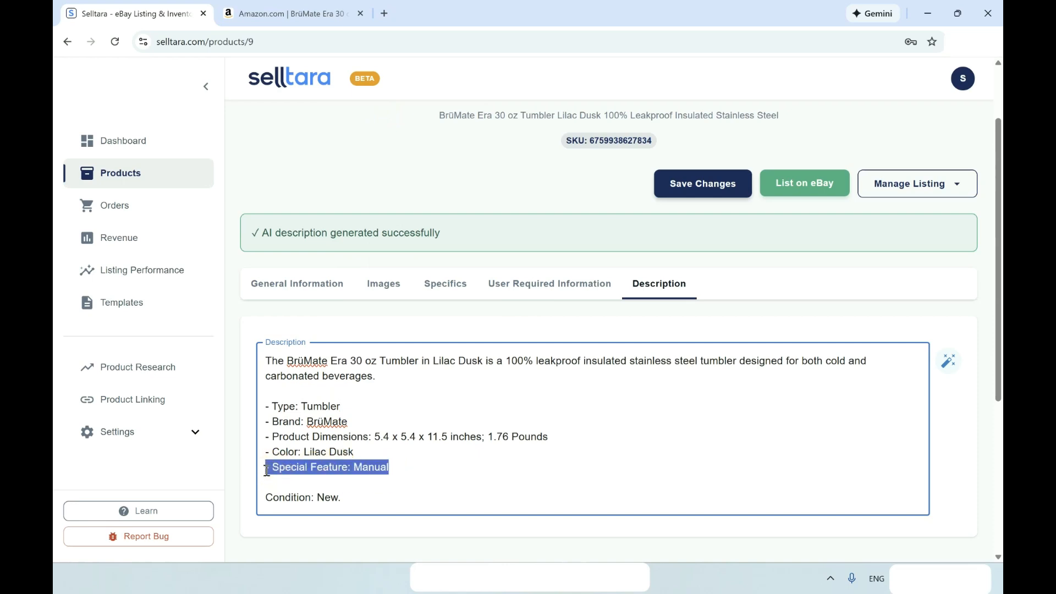
key("BackSpace")
left_click(567, 286)
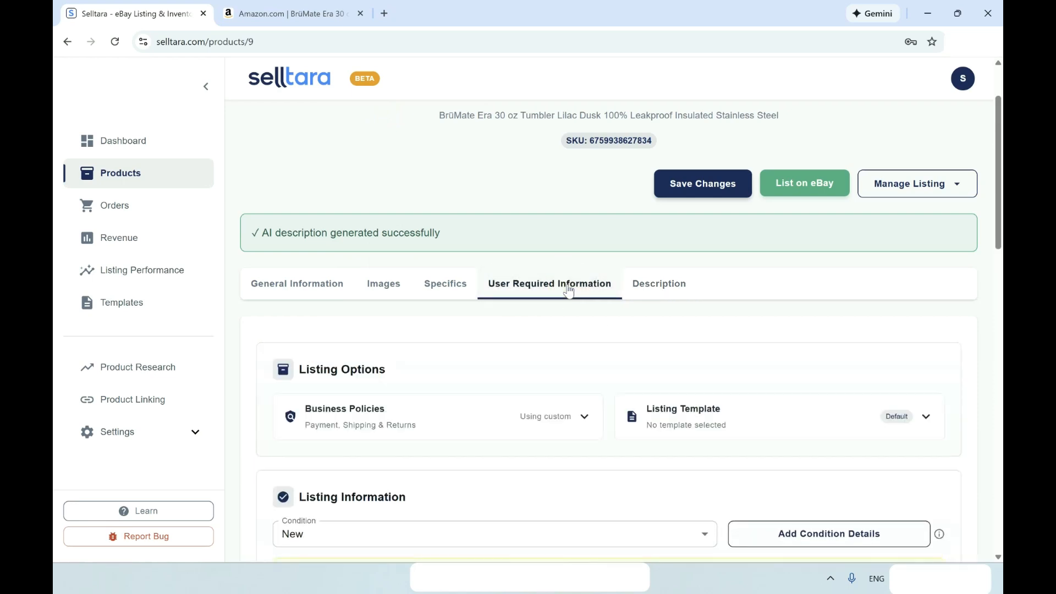
Save the BrüMate tumbler's product changes and list it on eBay.
scroll(468, 443, "down", 5)
scroll(468, 443, "up", 8)
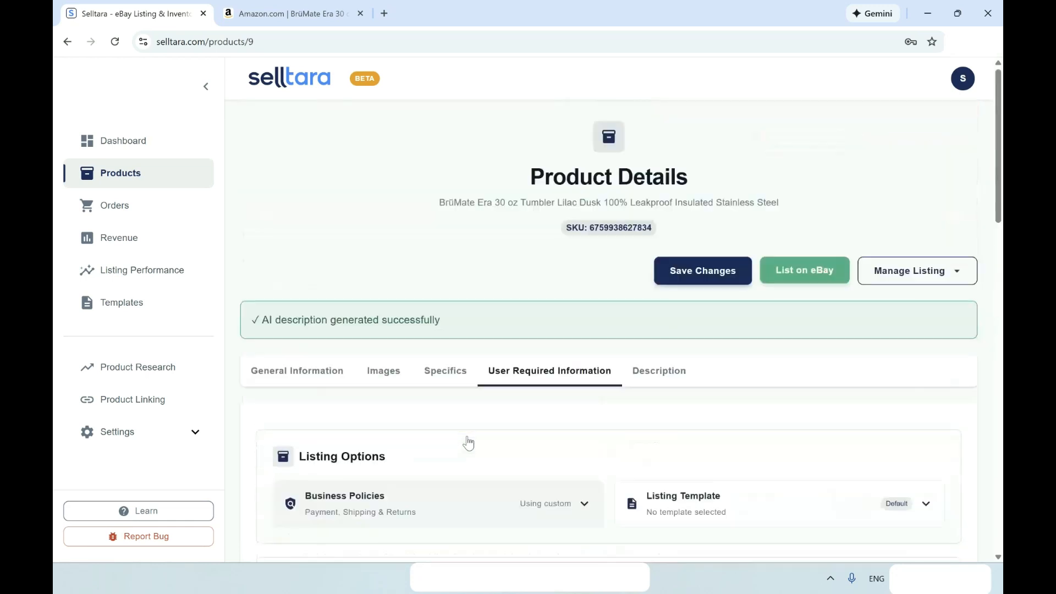
left_click(703, 269)
left_click(814, 278)
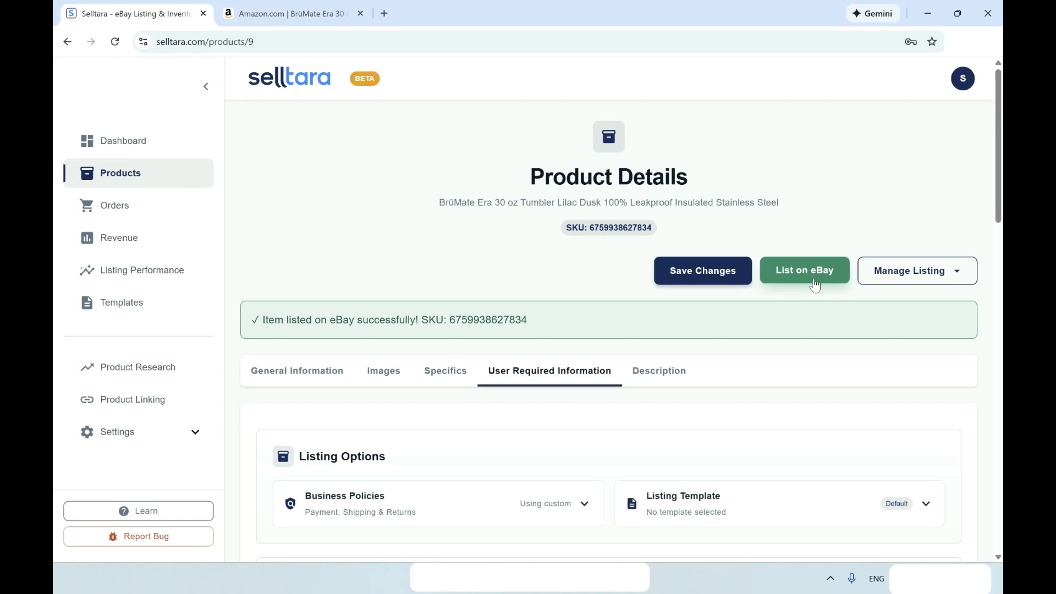
Review the tumbler's product page, then go to the Products list to see it at $29.99 with an eBay link.
scroll(814, 283, "down", 3)
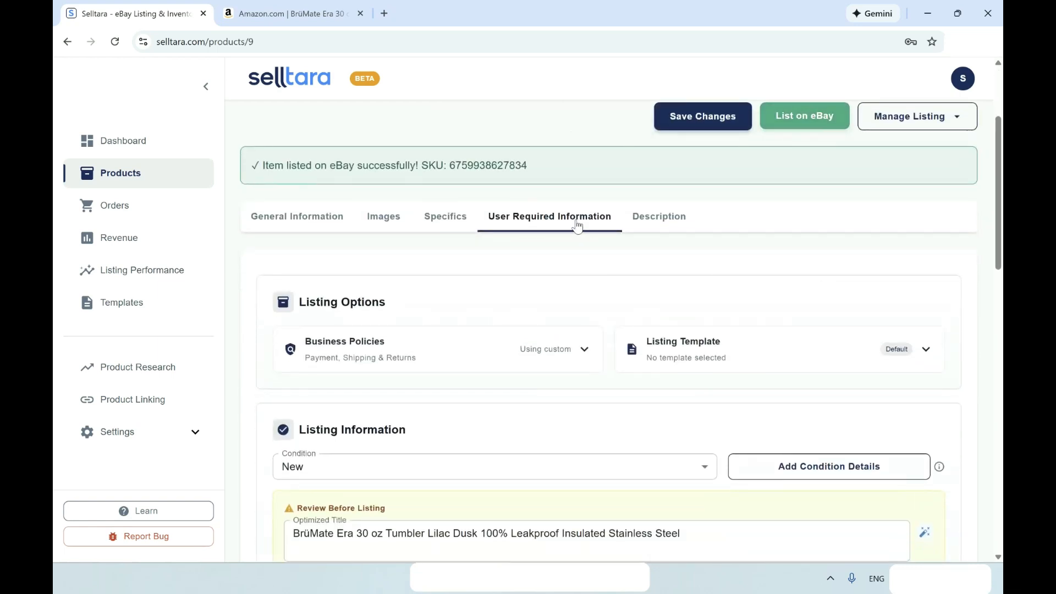
scroll(528, 275, "down", 3)
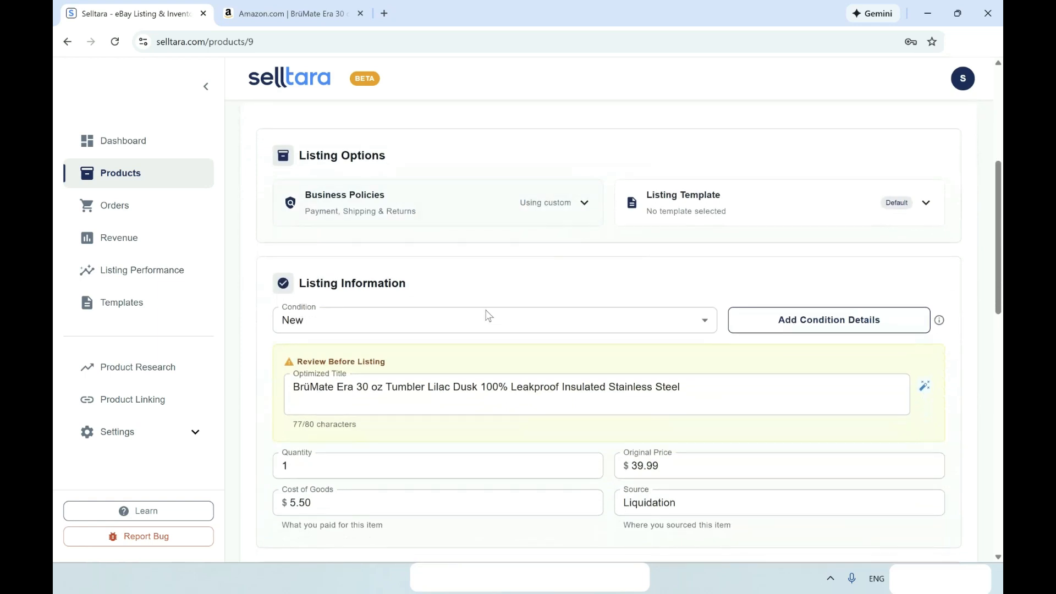
scroll(476, 332, "down", 3)
scroll(478, 333, "down", 1)
scroll(478, 334, "up", 8)
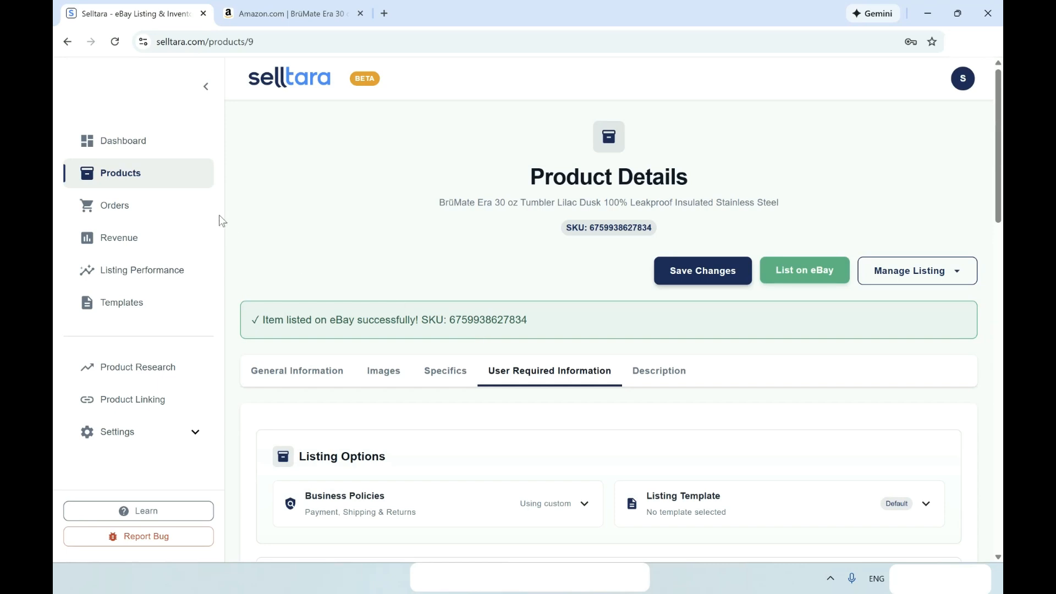
left_click(144, 181)
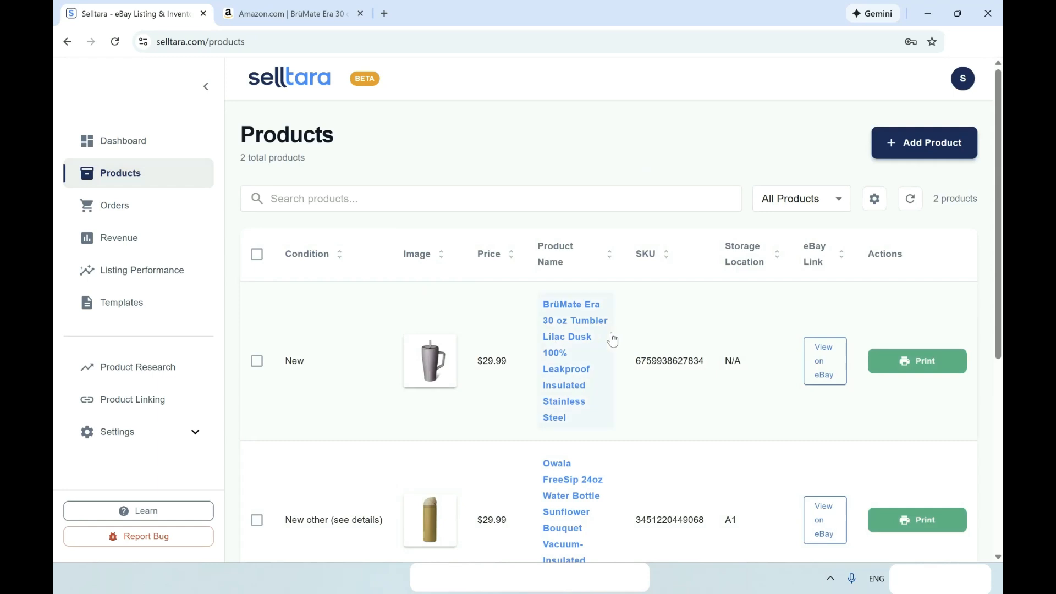